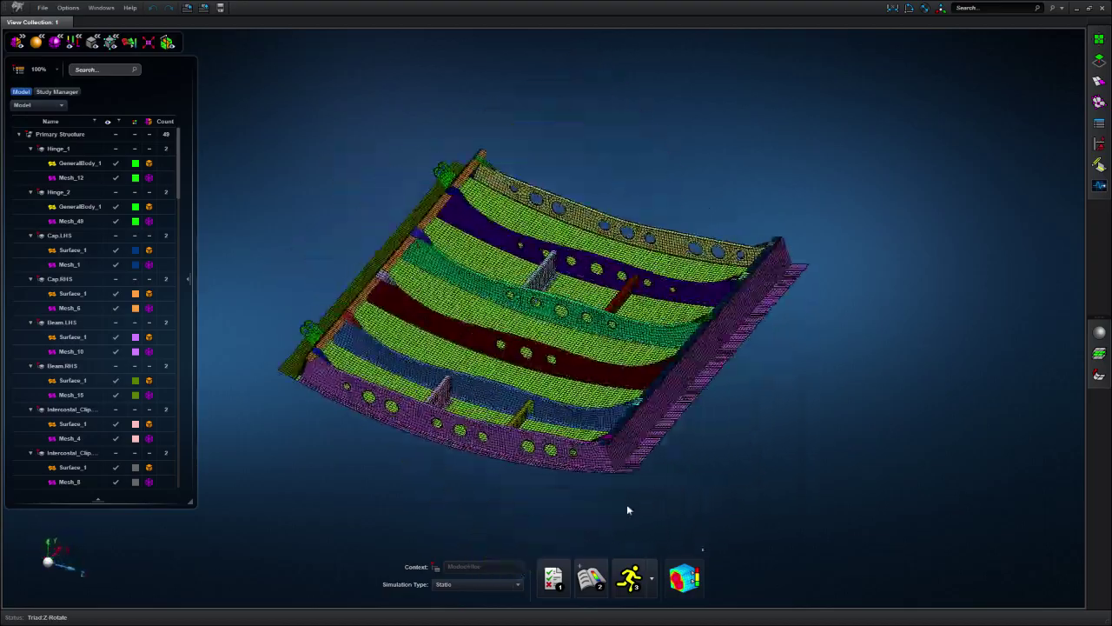
{"action": "scroll", "coordinate": [648, 467], "scroll_direction": "up", "scroll_amount": 5}
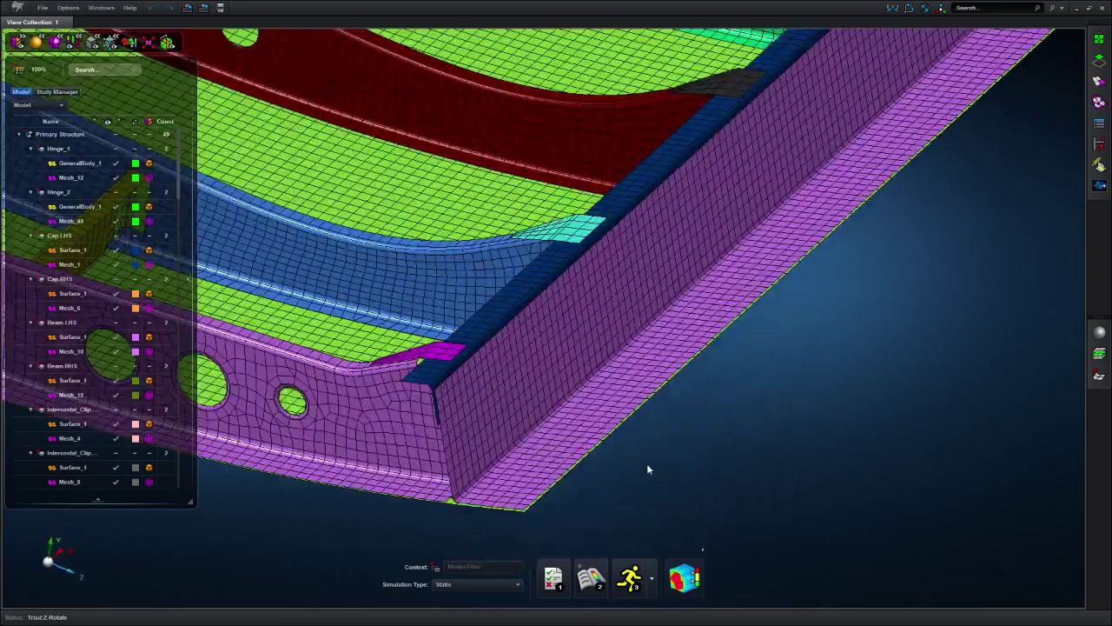
{"action": "middle_click_drag", "start_coordinate": [648, 470], "coordinate": [919, 625]}
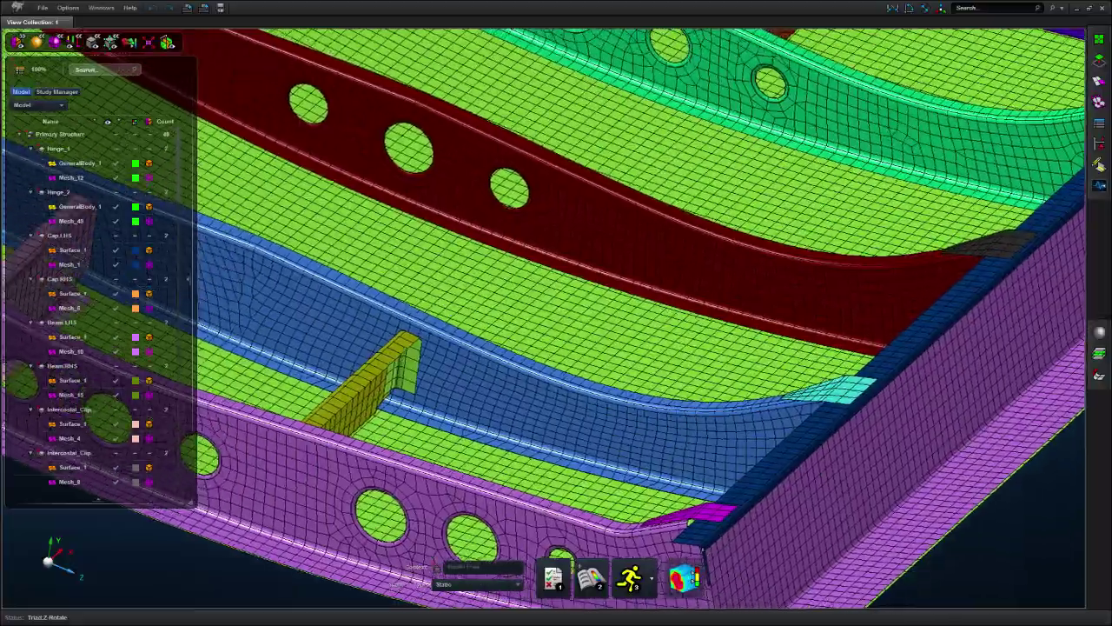
{"action": "middle_click_drag", "start_coordinate": [975, 549], "coordinate": [1019, 587]}
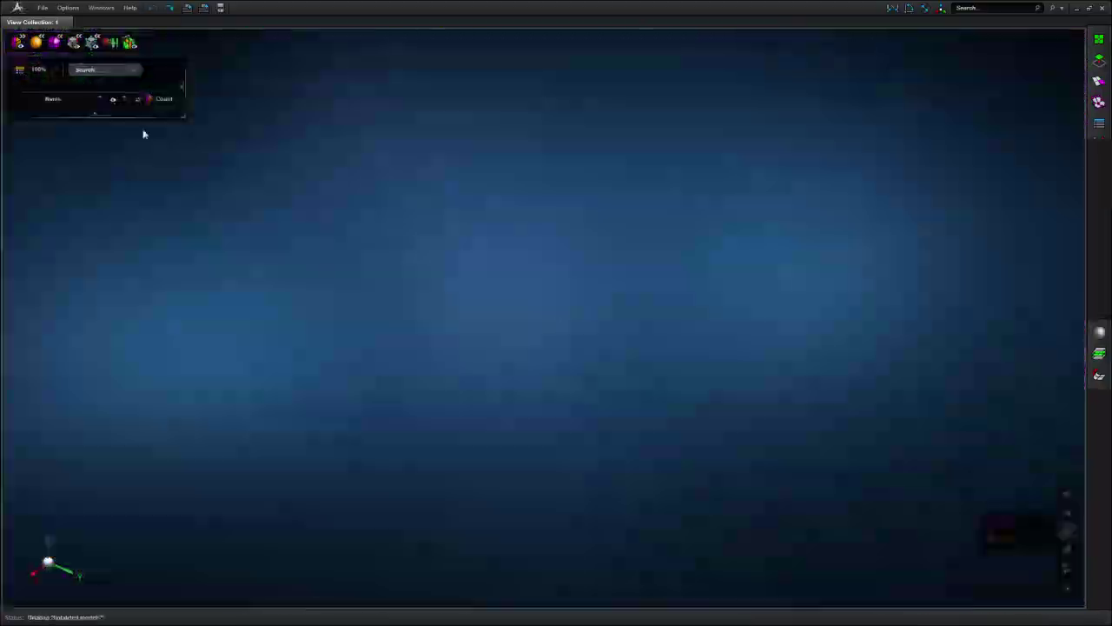
Import the landing gear door geometry file from the Desktop folder
{"action": "left_click", "coordinate": [43, 7]}
{"action": "left_click", "coordinate": [74, 54]}
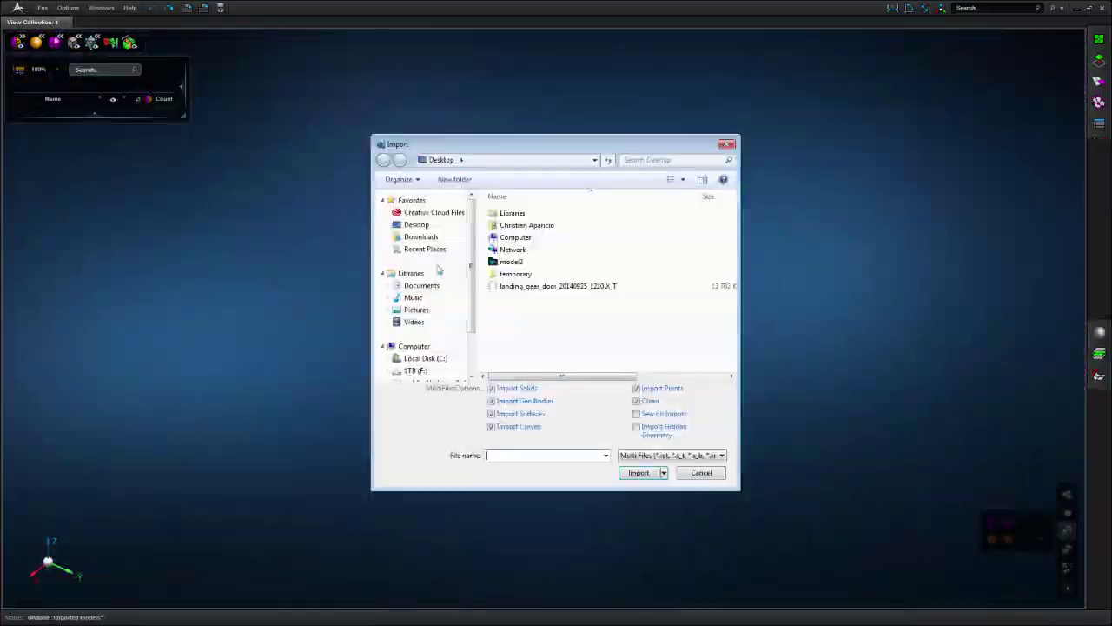
{"action": "left_click", "coordinate": [703, 454]}
{"action": "left_click", "coordinate": [698, 476]}
{"action": "left_click", "coordinate": [651, 471]}
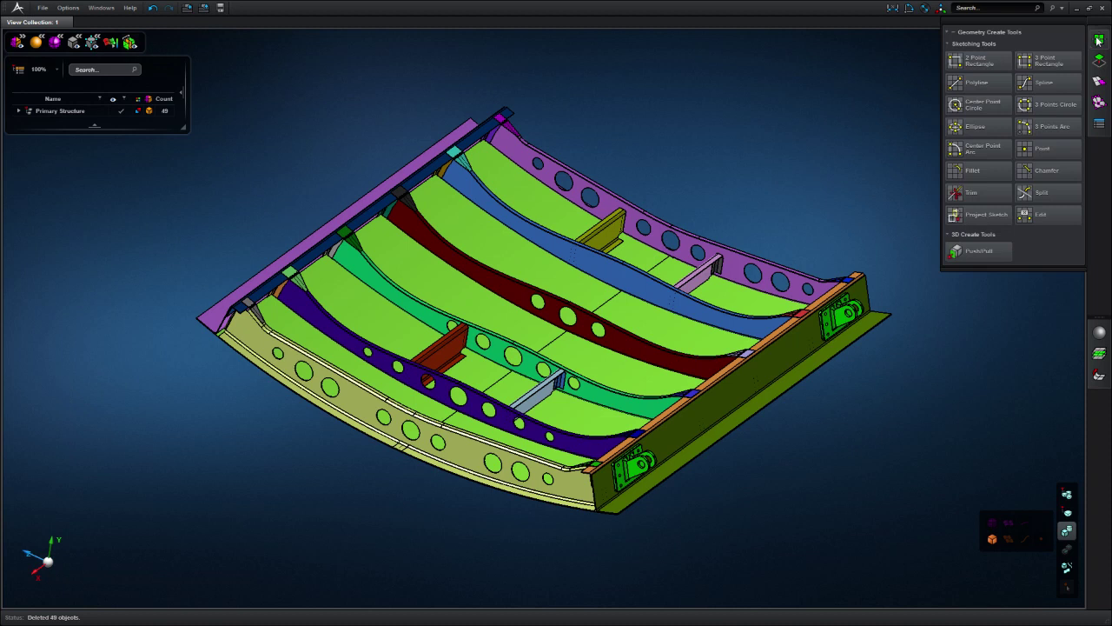
Create midsurfaces for the intercostal between two ribs and for all door parts with the automatic constant-thickness method
{"action": "mouse_move", "coordinate": [1095, 100]}
{"action": "left_click", "coordinate": [1098, 123]}
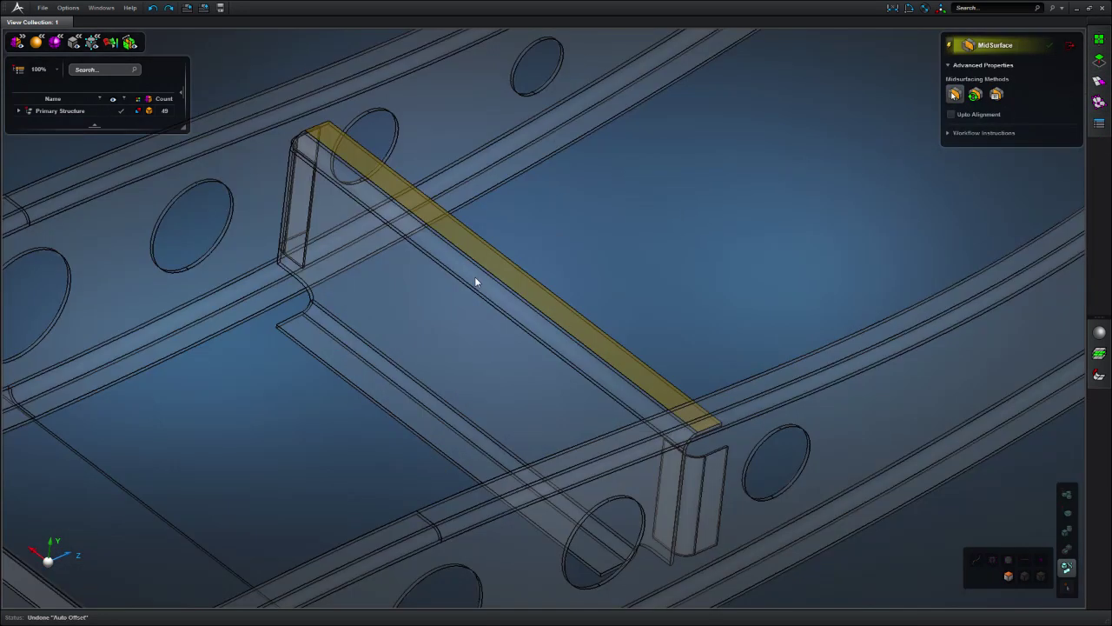
{"action": "left_click", "coordinate": [475, 278]}
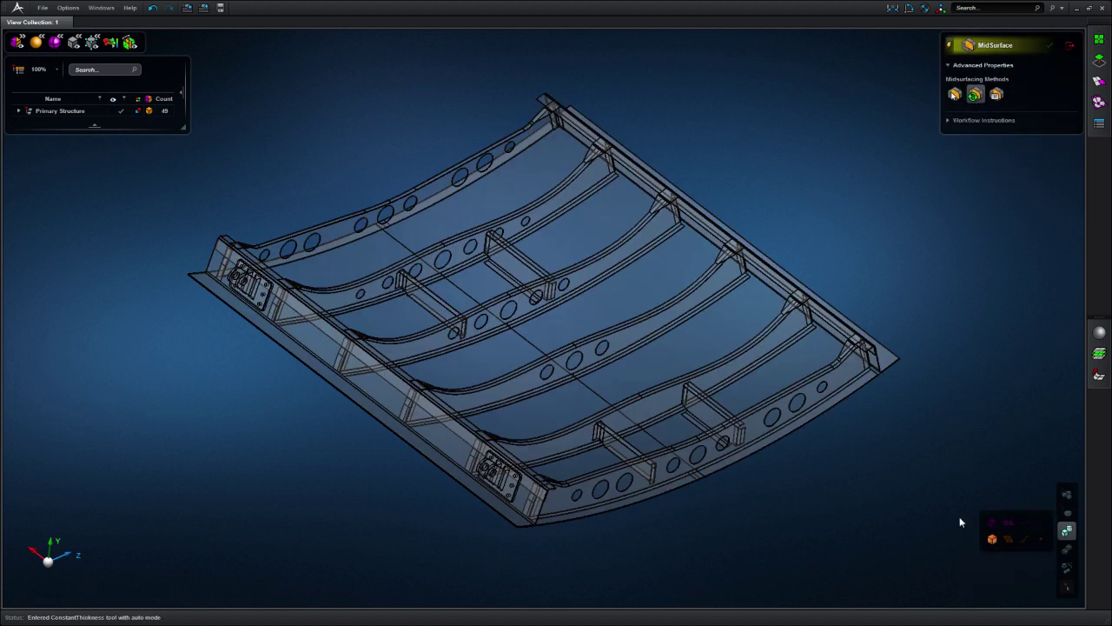
{"action": "left_click_drag", "start_coordinate": [556, 209], "coordinate": [178, 36]}
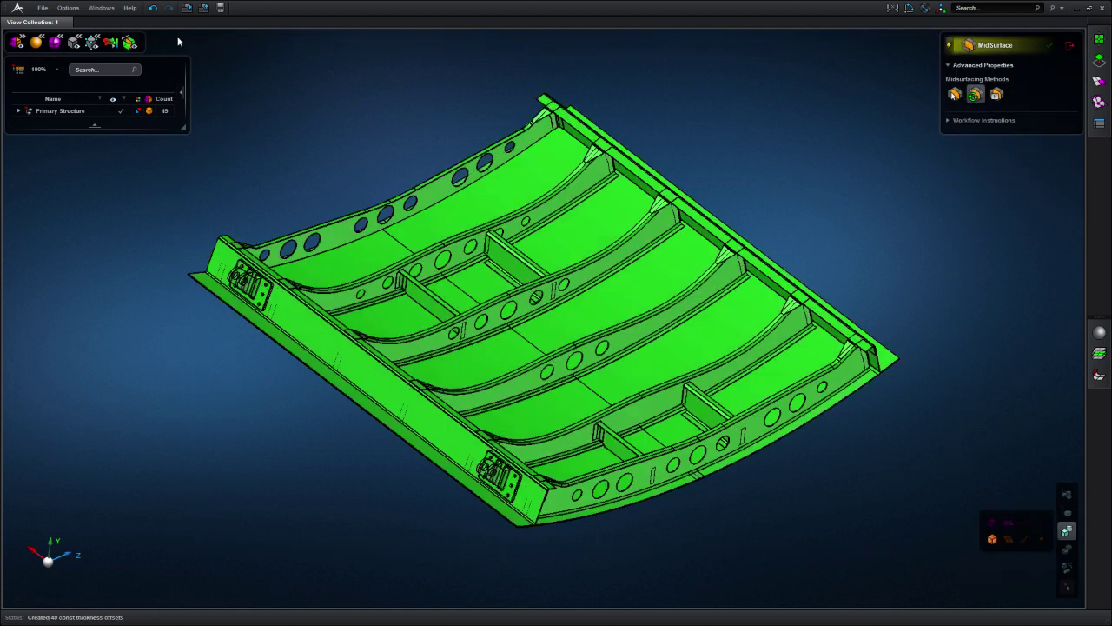
{"action": "left_click", "coordinate": [1070, 44]}
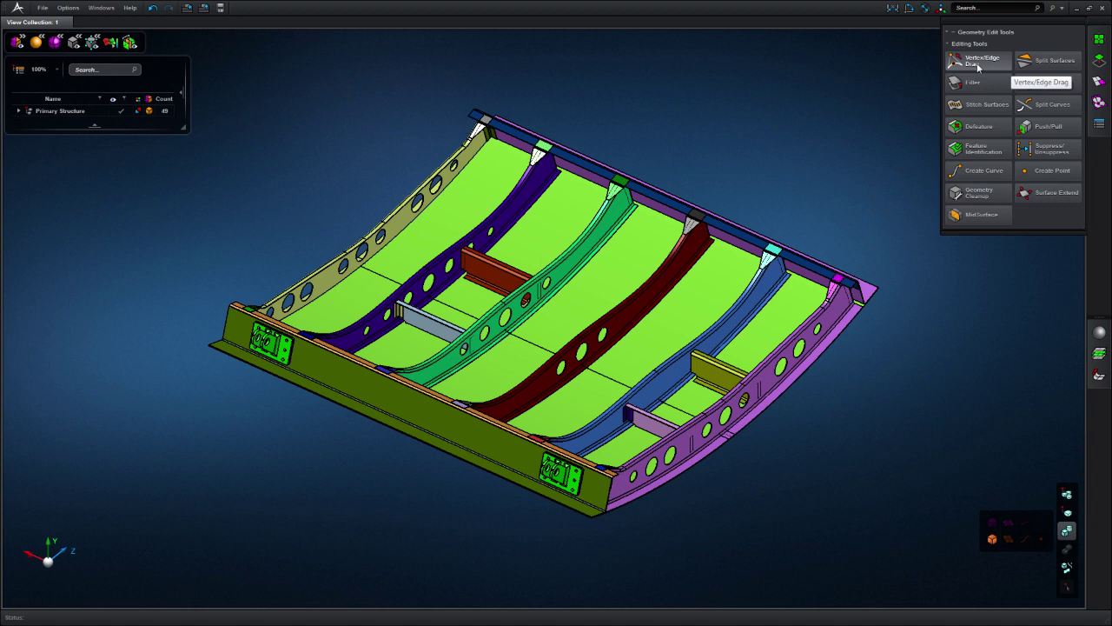
Open the Vertex/Edge Drag tool's learning material and play its tutorial video
{"action": "mouse_move", "coordinate": [974, 64]}
{"action": "left_click", "coordinate": [907, 62]}
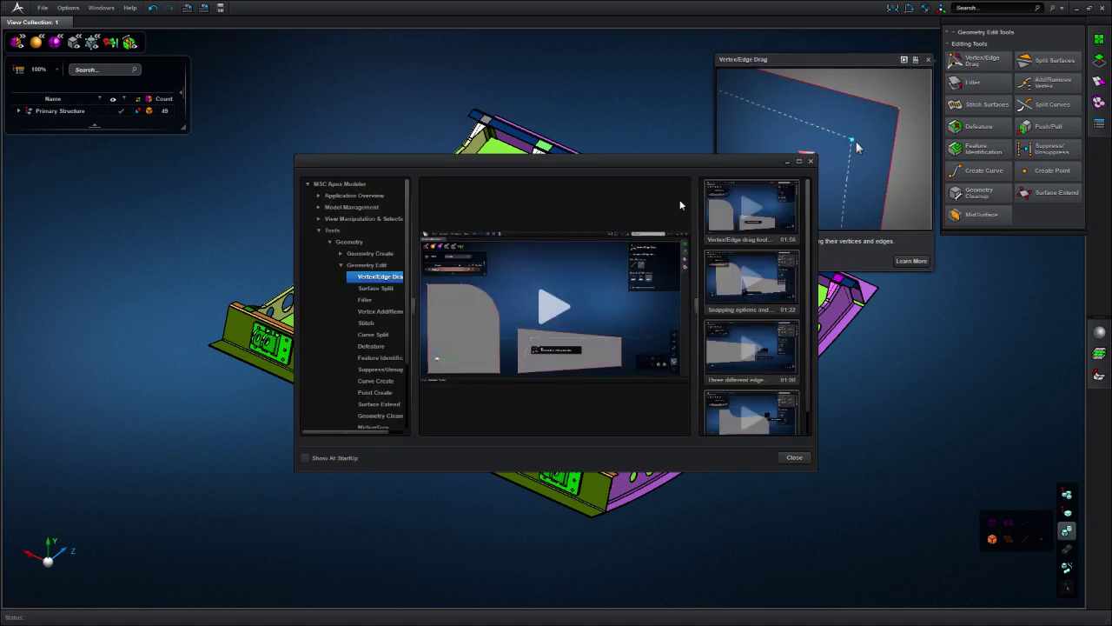
{"action": "left_click", "coordinate": [570, 302]}
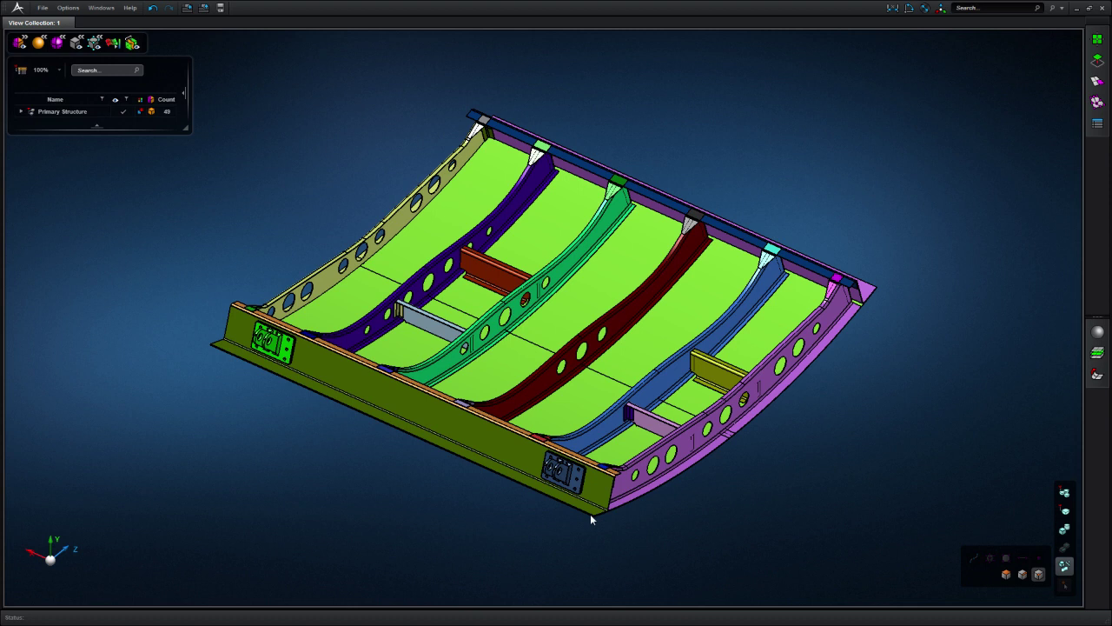
Skim through the Defeature tool's tutorial video on holes and close the learning window
{"action": "scroll", "coordinate": [582, 491], "scroll_direction": "up", "scroll_amount": 10}
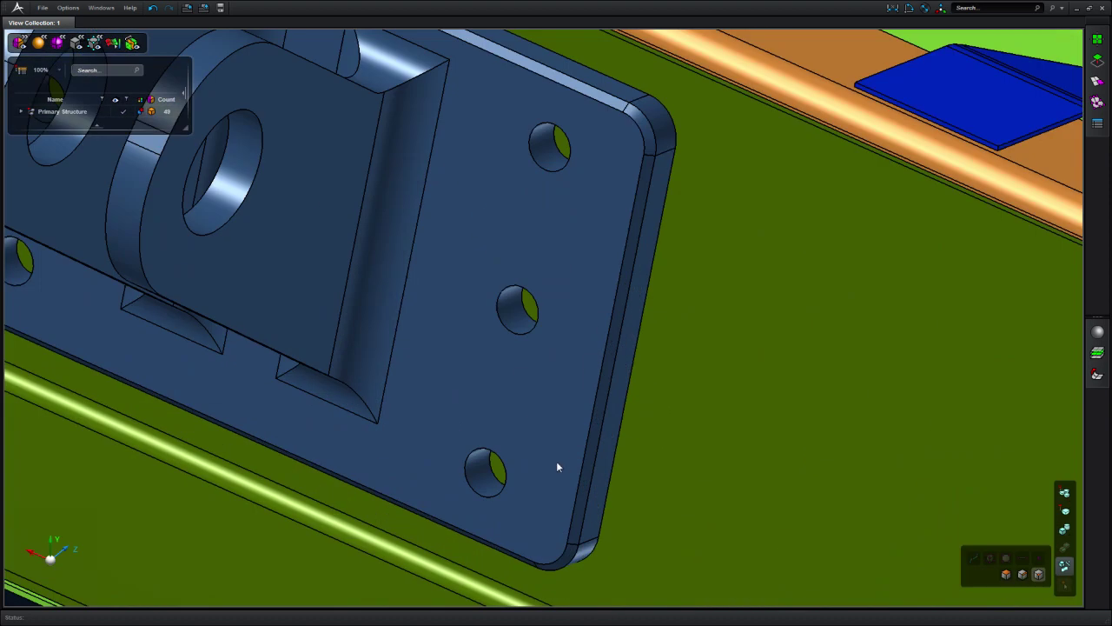
{"action": "left_click", "coordinate": [1097, 60]}
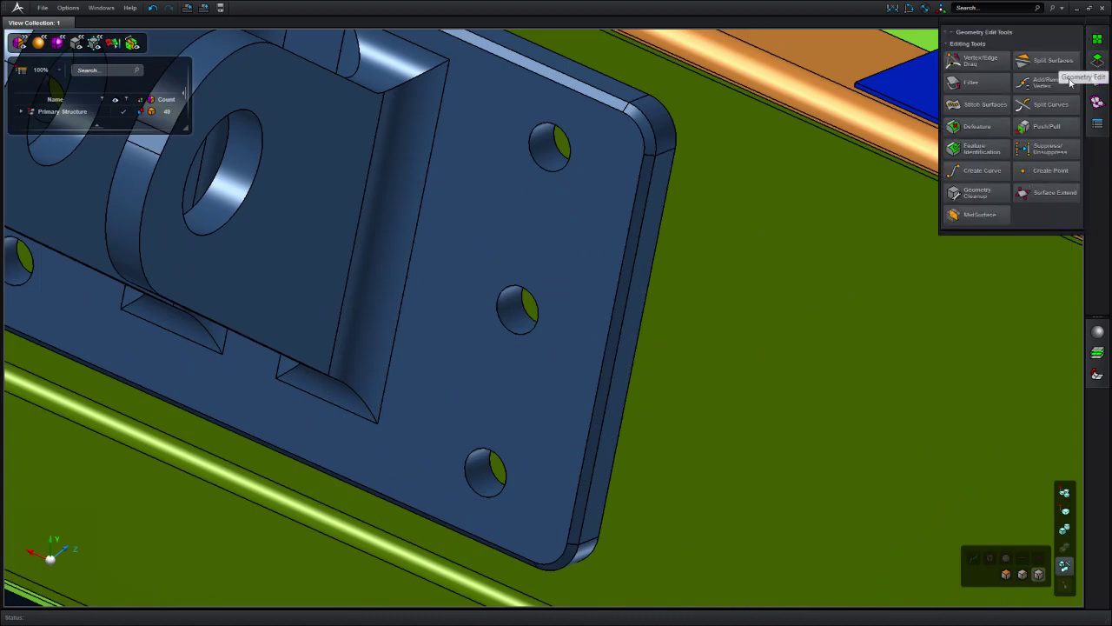
{"action": "mouse_move", "coordinate": [973, 131]}
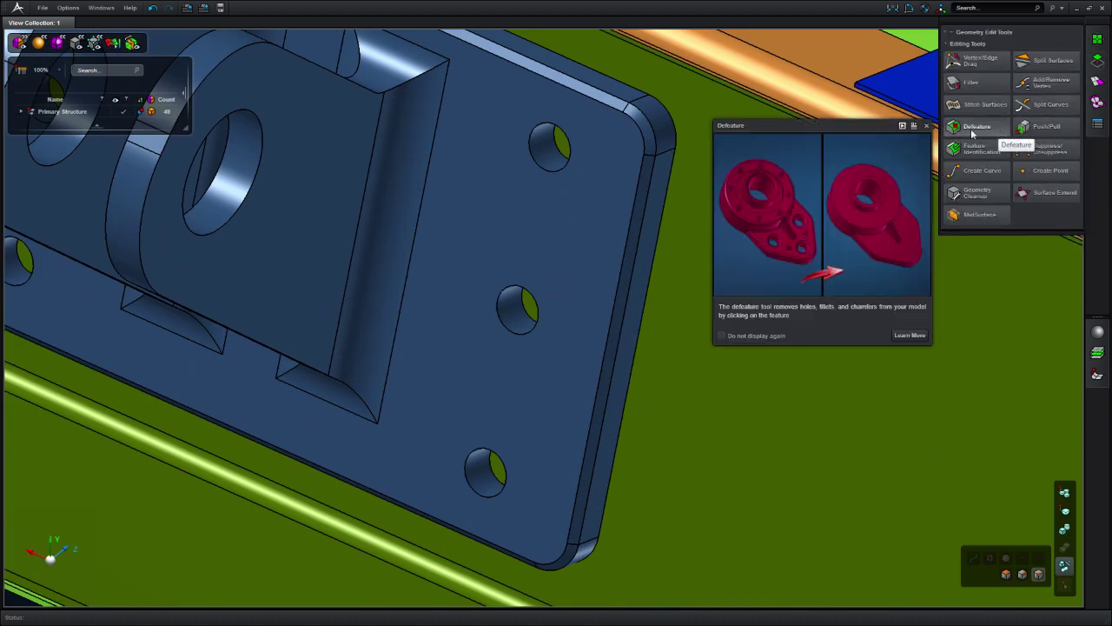
{"action": "left_click", "coordinate": [903, 127]}
{"action": "left_click_drag", "start_coordinate": [493, 416], "coordinate": [564, 419]}
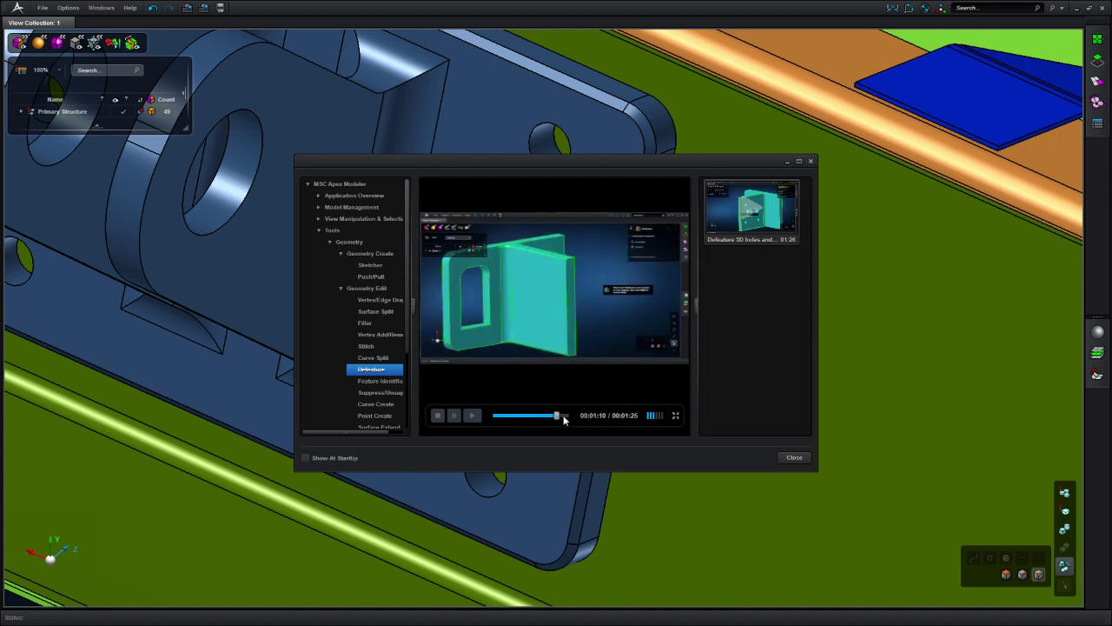
{"action": "left_click", "coordinate": [786, 460]}
Remove the column of bolt holes beside the lugs on the hinge plate with Defeature in Automatic mode
{"action": "left_click", "coordinate": [1098, 62]}
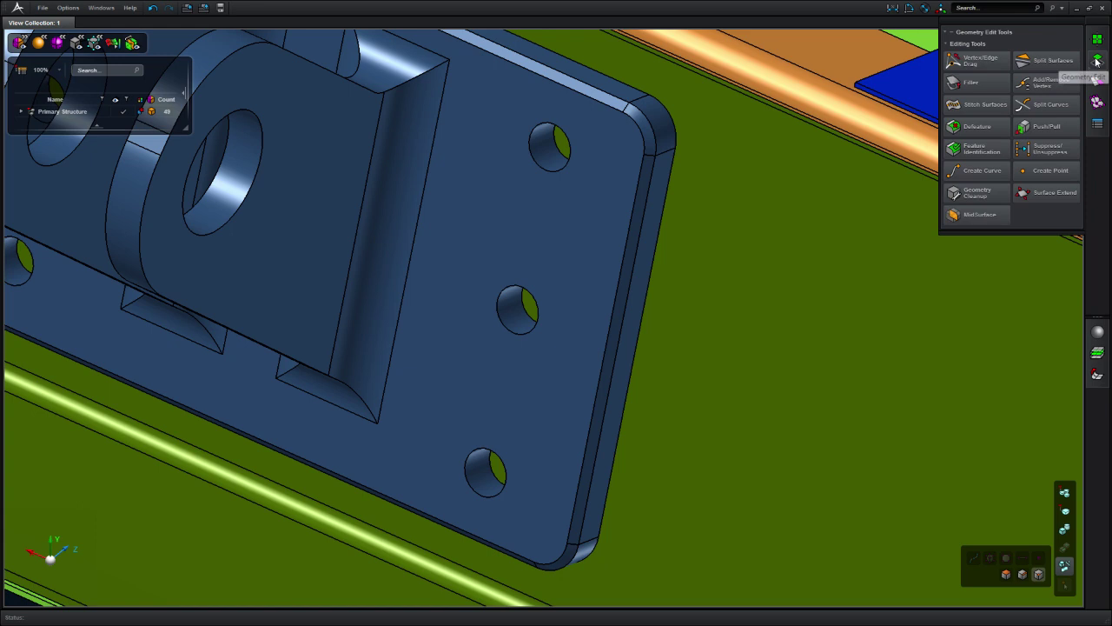
{"action": "left_click", "coordinate": [1001, 126]}
{"action": "left_click", "coordinate": [486, 472]}
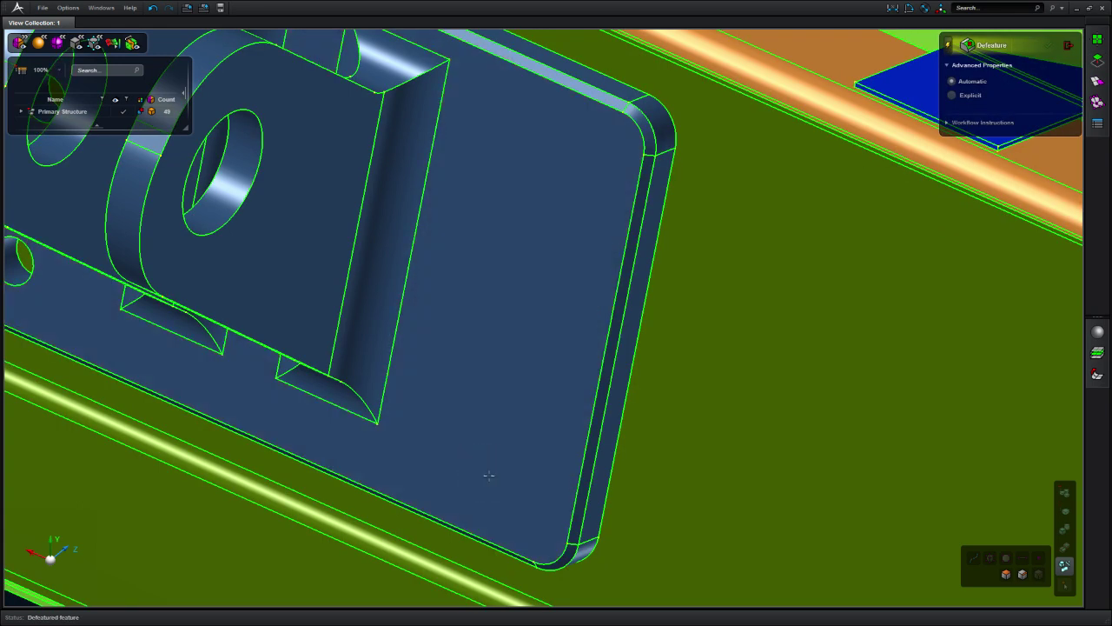
Remove the fillets where the hinge's lugs meet the base plate with Defeature
{"action": "scroll", "coordinate": [486, 472], "scroll_direction": "down", "scroll_amount": 5}
{"action": "middle_click_drag", "start_coordinate": [299, 268], "coordinate": [532, 487]}
{"action": "scroll", "coordinate": [532, 487], "scroll_direction": "up", "scroll_amount": 5}
{"action": "left_click", "coordinate": [334, 264]}
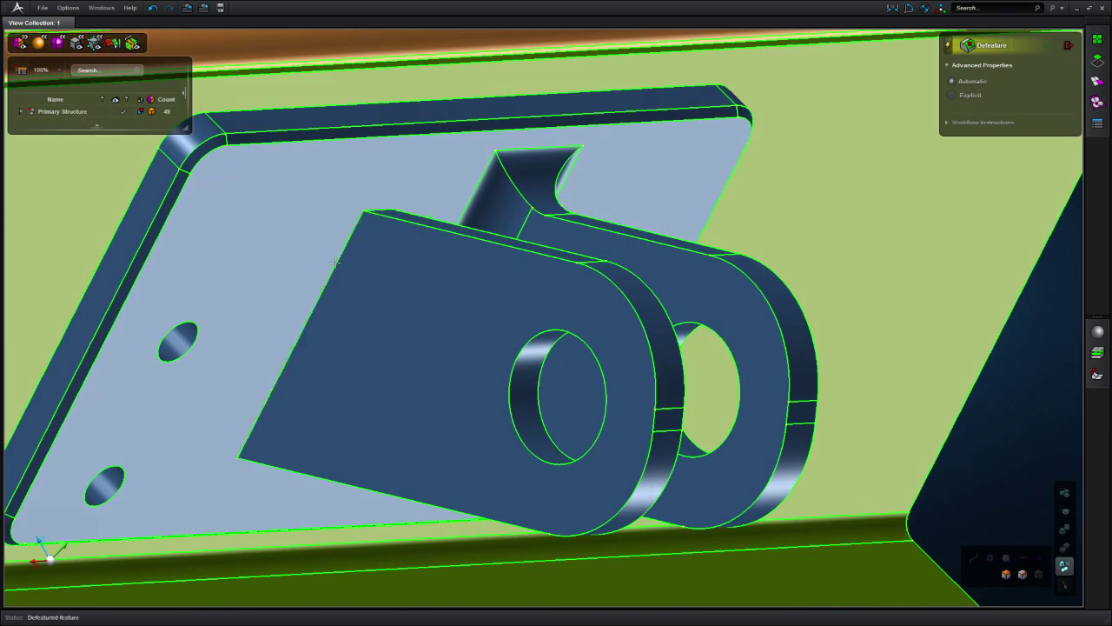
{"action": "left_click", "coordinate": [496, 193]}
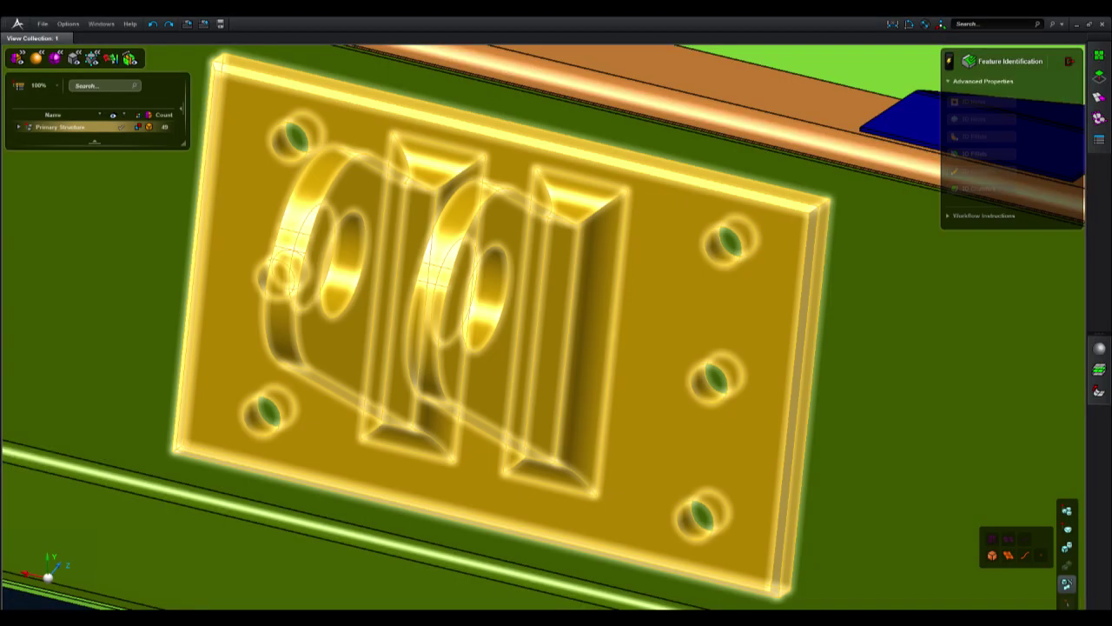
Identify the hinge's 3D holes, 3D fillets and 3D chamfers with Feature Identification and remove them over their listed size ranges
{"action": "left_click", "coordinate": [522, 347]}
{"action": "left_click", "coordinate": [982, 119]}
{"action": "left_click", "coordinate": [982, 153]}
{"action": "left_click", "coordinate": [1057, 212]}
{"action": "left_click", "coordinate": [982, 188]}
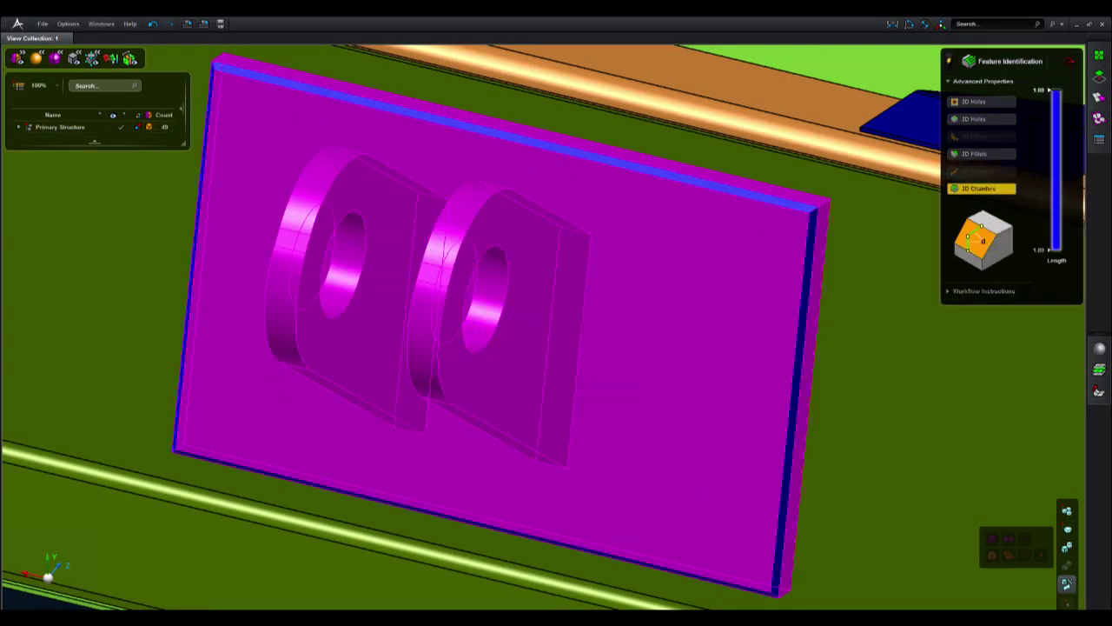
{"action": "left_click", "coordinate": [1057, 171]}
{"action": "key", "text": "Escape"}
Snap the end vertex of the lower split line onto the neighbouring vertex to close the sliver surface with Vertex/Edge Drag
{"action": "middle_click_drag", "start_coordinate": [538, 304], "coordinate": [469, 352]}
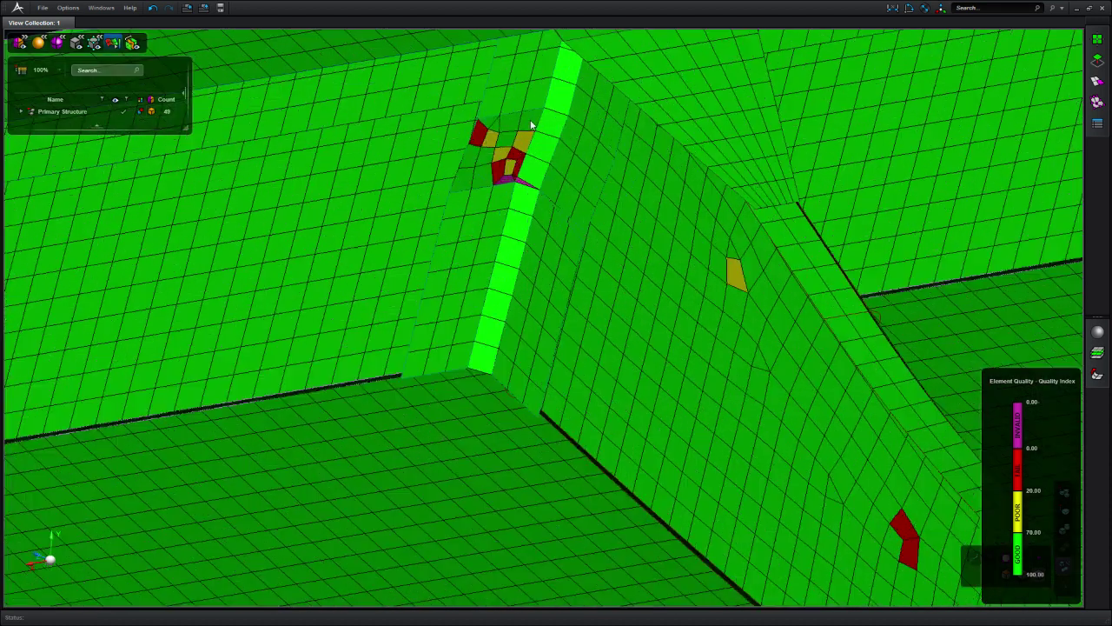
{"action": "scroll", "coordinate": [532, 126], "scroll_direction": "up", "scroll_amount": 5}
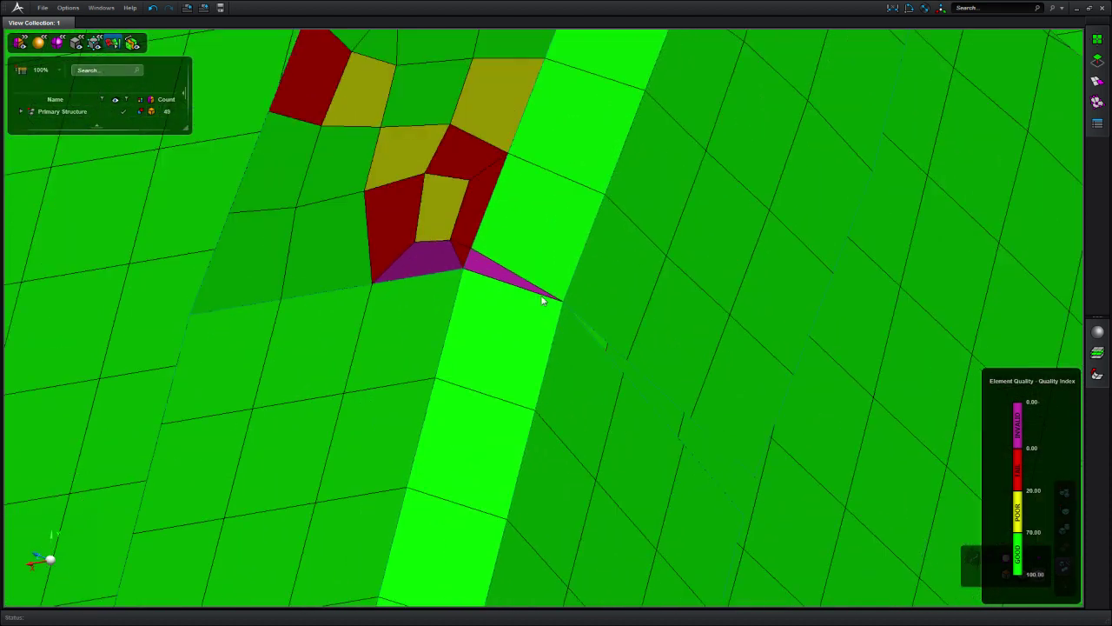
{"action": "left_click", "coordinate": [1097, 61]}
{"action": "left_click", "coordinate": [976, 63]}
{"action": "scroll", "coordinate": [749, 510], "scroll_direction": "up", "scroll_amount": 3}
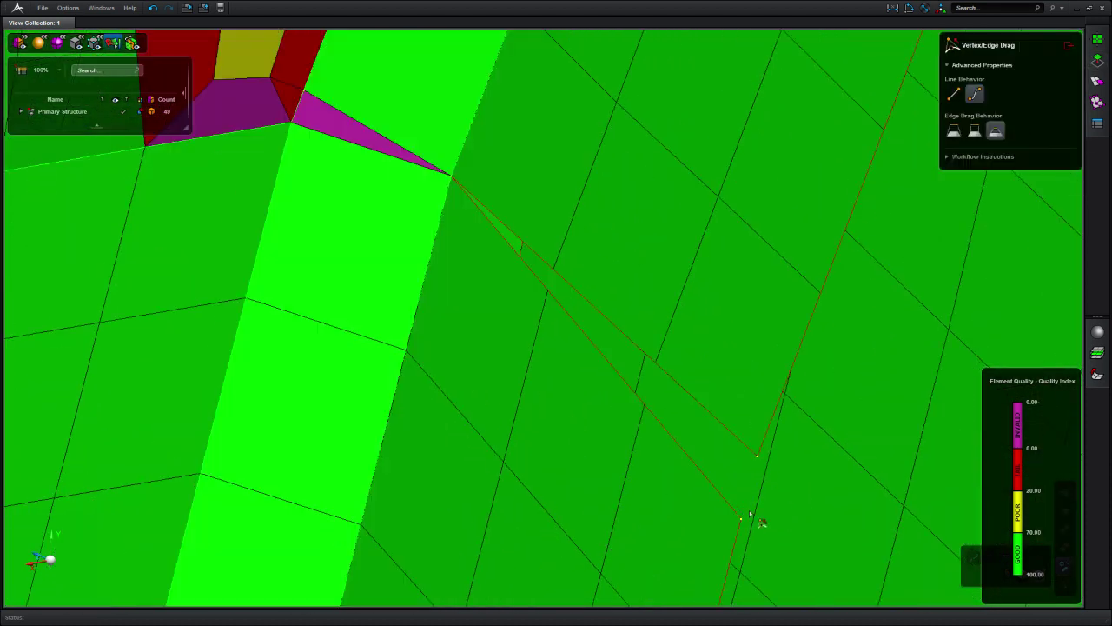
{"action": "left_click_drag", "start_coordinate": [741, 519], "coordinate": [756, 458]}
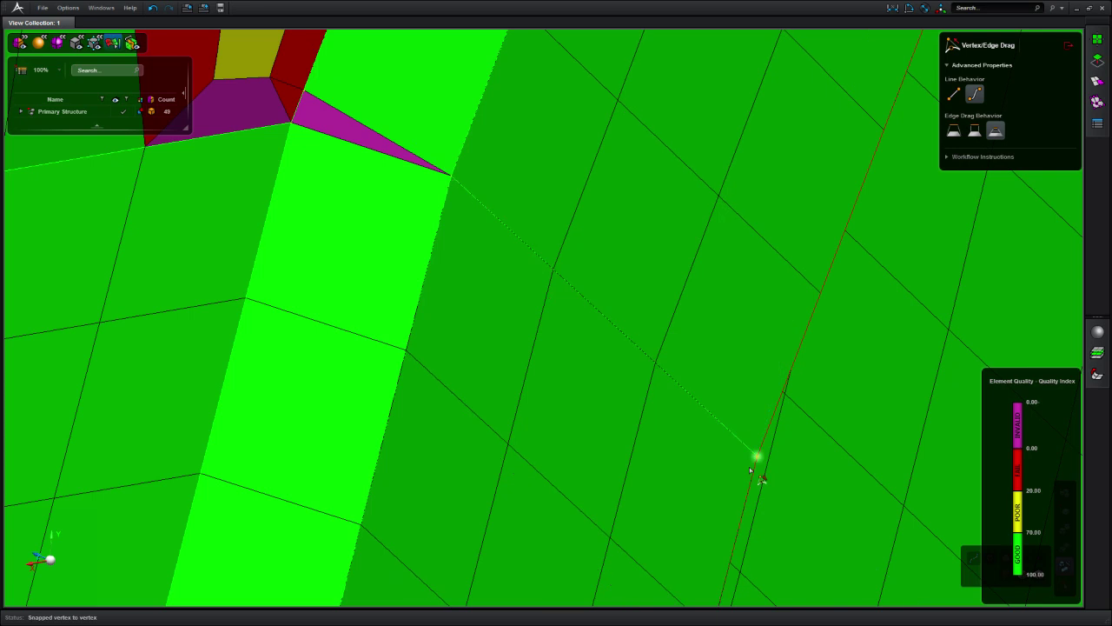
Snap the vertex at the base of the invalid triangular element onto the vertex just above it
{"action": "scroll", "coordinate": [749, 466], "scroll_direction": "down", "scroll_amount": 3}
{"action": "scroll", "coordinate": [651, 392], "scroll_direction": "up", "scroll_amount": 5}
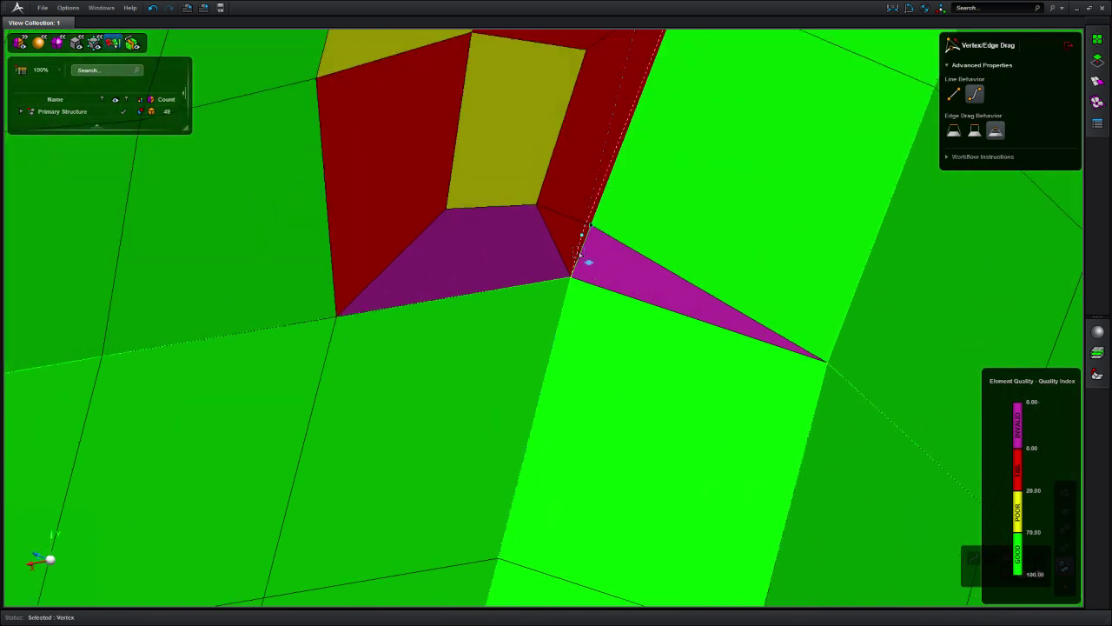
{"action": "left_click_drag", "start_coordinate": [571, 275], "coordinate": [592, 226]}
{"action": "scroll", "coordinate": [584, 281], "scroll_direction": "down", "scroll_amount": 10}
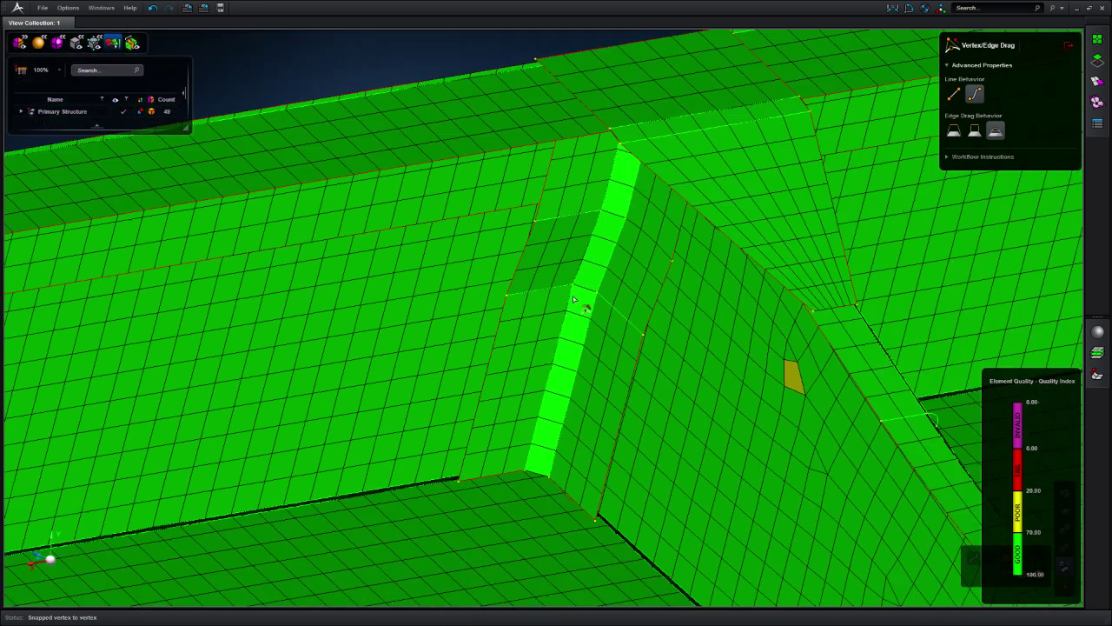
Add a vertex on the curved surface edge at the upper corner of the failed element with Add/Remove Vertex
{"action": "scroll", "coordinate": [700, 404], "scroll_direction": "up", "scroll_amount": 15}
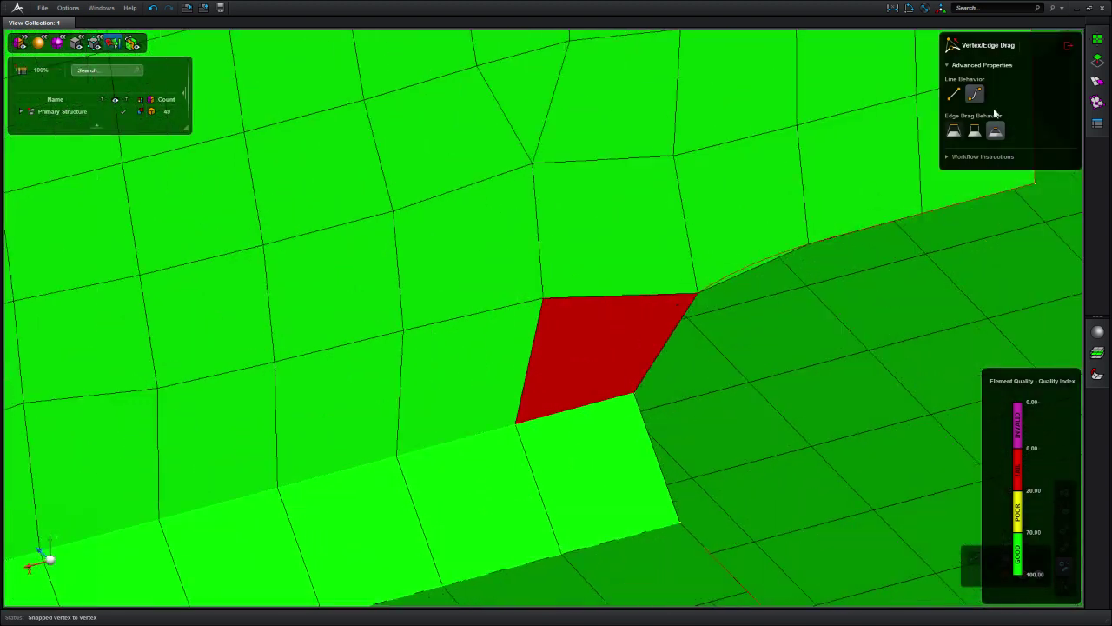
{"action": "mouse_move", "coordinate": [1097, 62]}
{"action": "left_click", "coordinate": [1047, 85]}
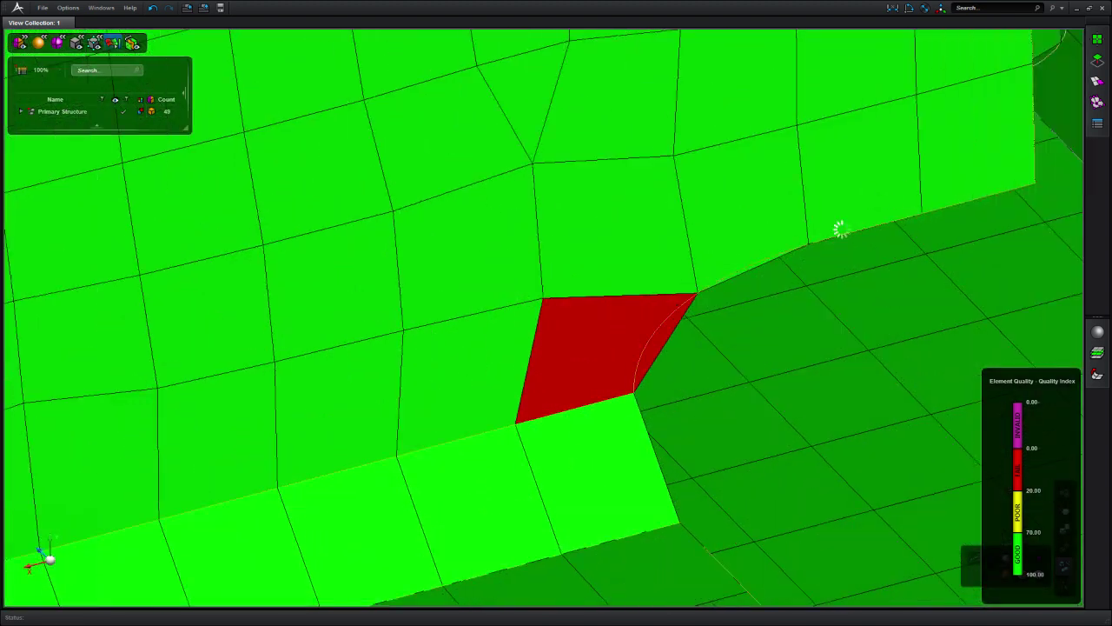
{"action": "left_click", "coordinate": [697, 289]}
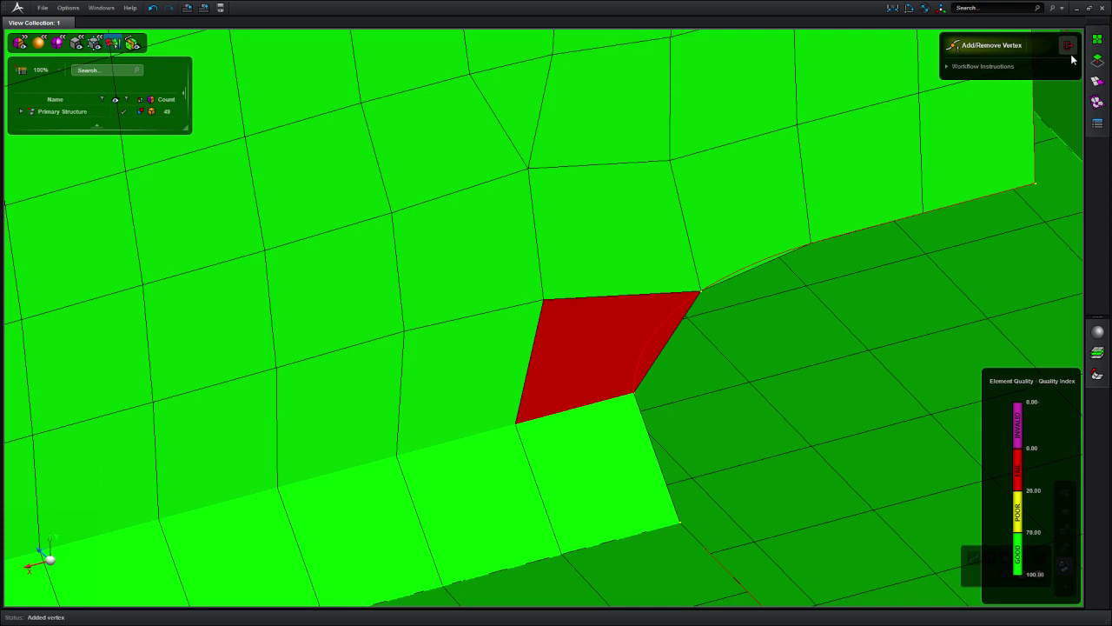
{"action": "key", "text": "Escape"}
{"action": "left_click", "coordinate": [1005, 61]}
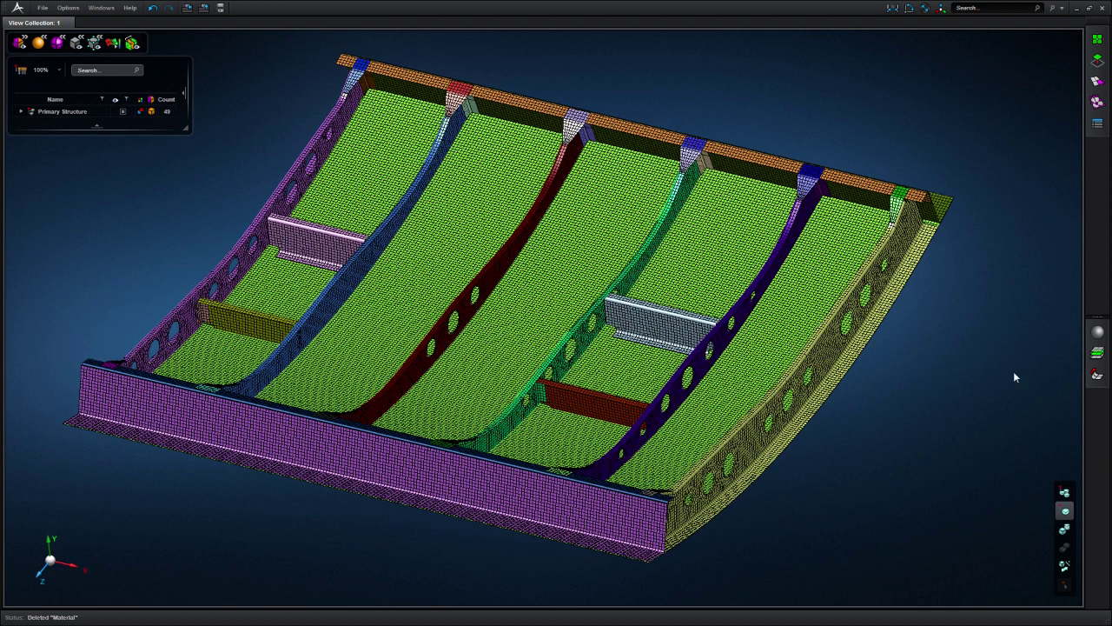
Examine the Auto-Thickness colour distribution on the meshed clips, ribs and skin
{"action": "left_click", "coordinate": [1093, 333]}
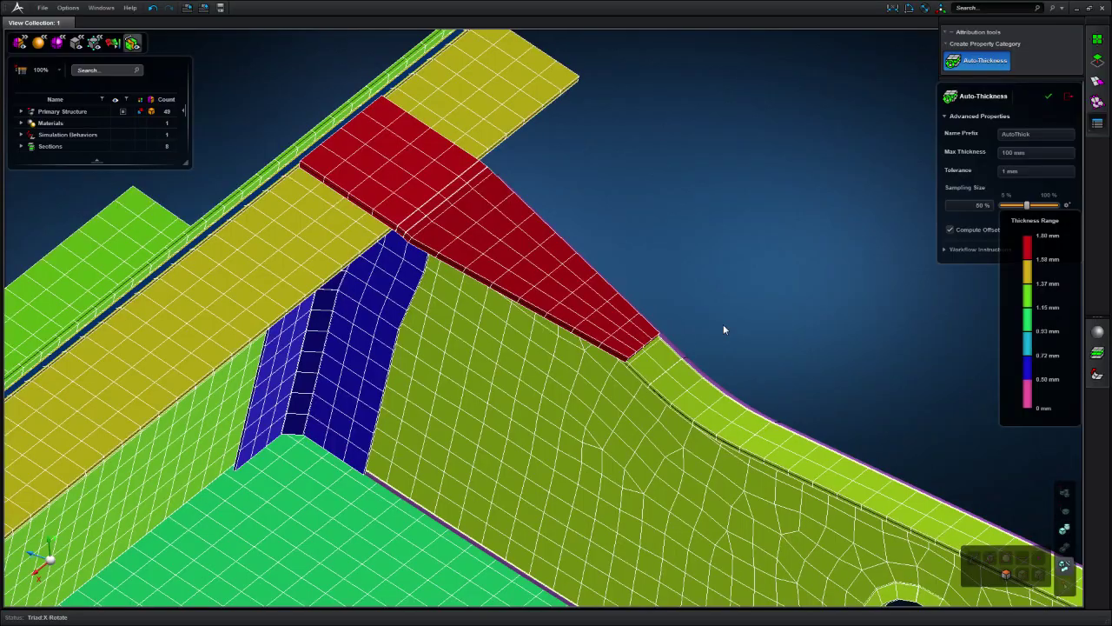
{"action": "scroll", "coordinate": [723, 325], "scroll_direction": "down", "scroll_amount": 10}
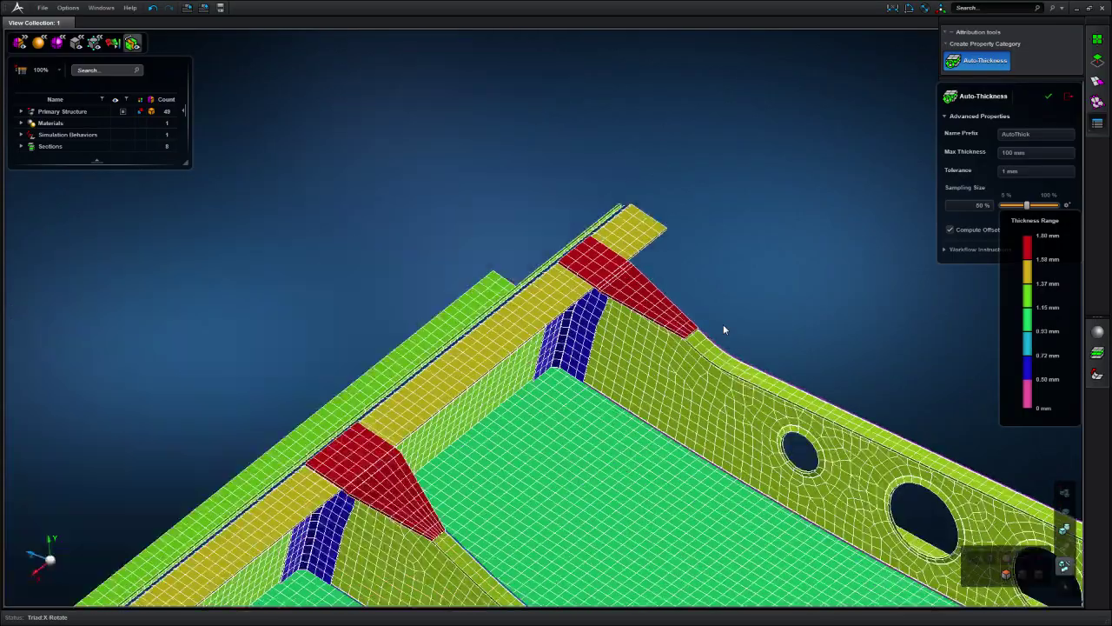
{"action": "scroll", "coordinate": [839, 530], "scroll_direction": "up", "scroll_amount": 8}
{"action": "middle_click_drag", "start_coordinate": [842, 524], "coordinate": [657, 494]}
{"action": "scroll", "coordinate": [657, 493], "scroll_direction": "down", "scroll_amount": 10}
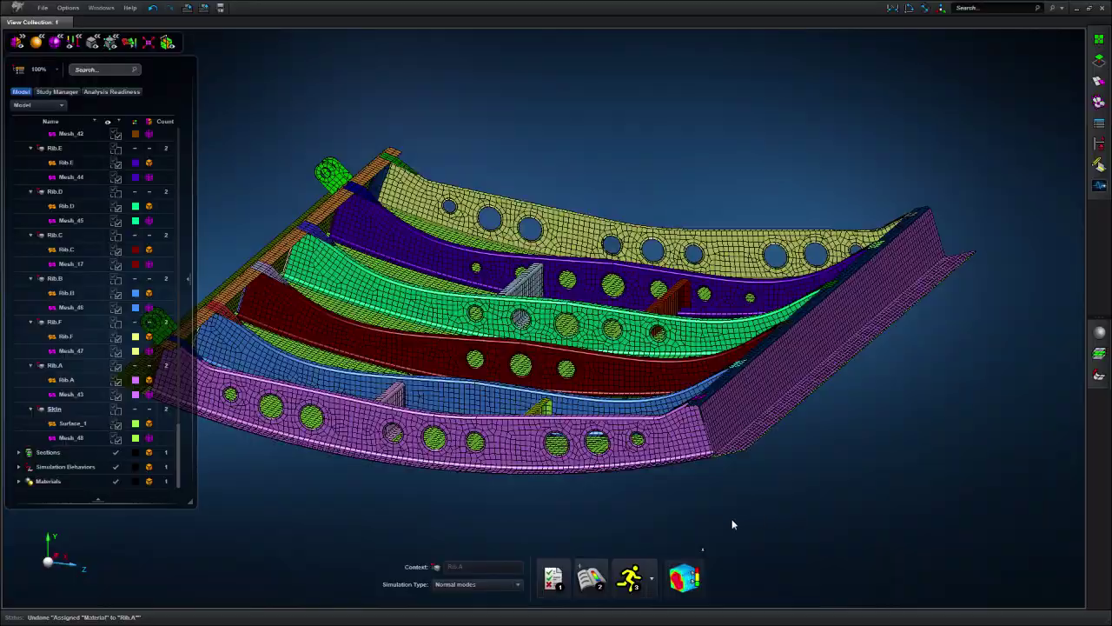
Show only Rib.A and run the analysis readiness check on it for normal modes
{"action": "middle_click_drag", "start_coordinate": [733, 524], "coordinate": [765, 532]}
{"action": "scroll", "coordinate": [541, 523], "scroll_direction": "up", "scroll_amount": 5}
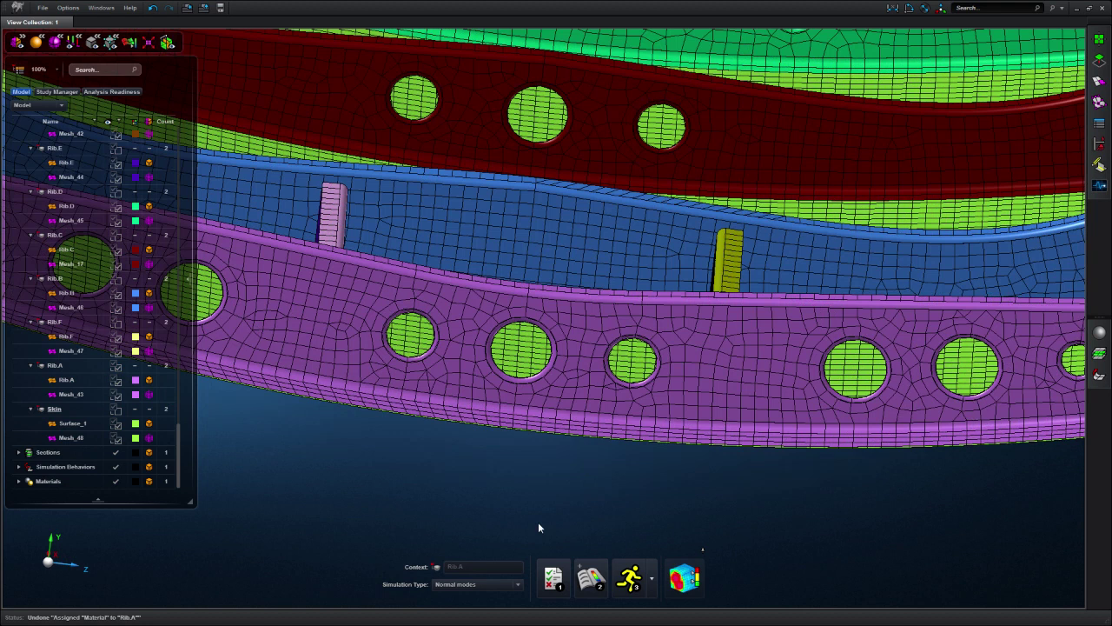
{"action": "right_click", "coordinate": [556, 369]}
{"action": "left_click", "coordinate": [580, 437]}
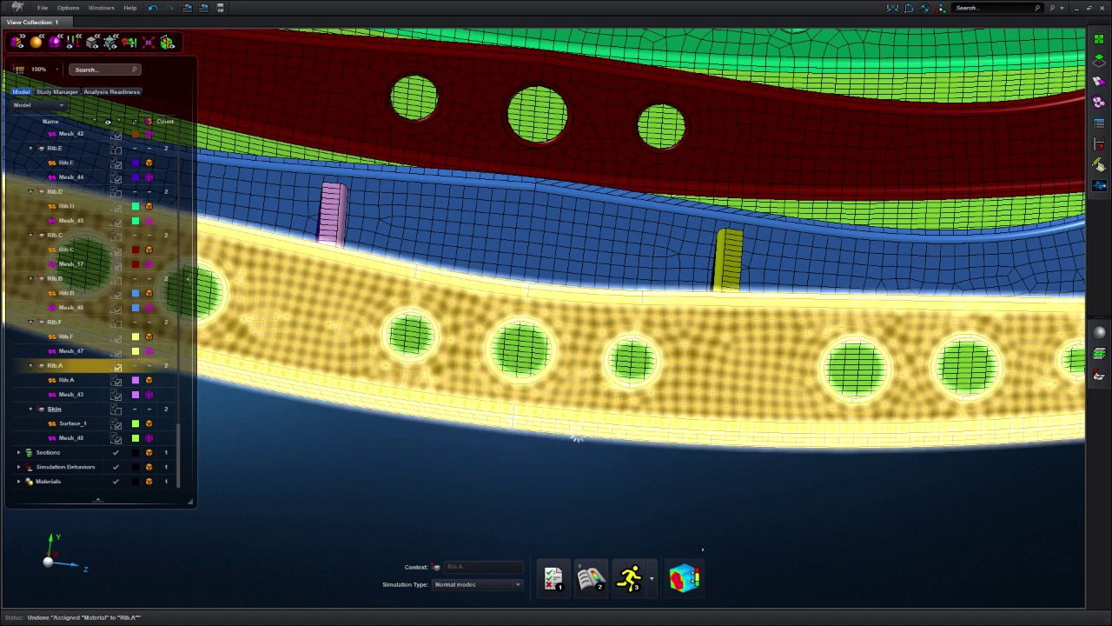
{"action": "middle_click_drag", "start_coordinate": [596, 476], "coordinate": [781, 420]}
{"action": "scroll", "coordinate": [569, 419], "scroll_direction": "up", "scroll_amount": 5}
{"action": "middle_click_drag", "start_coordinate": [573, 423], "coordinate": [564, 487]}
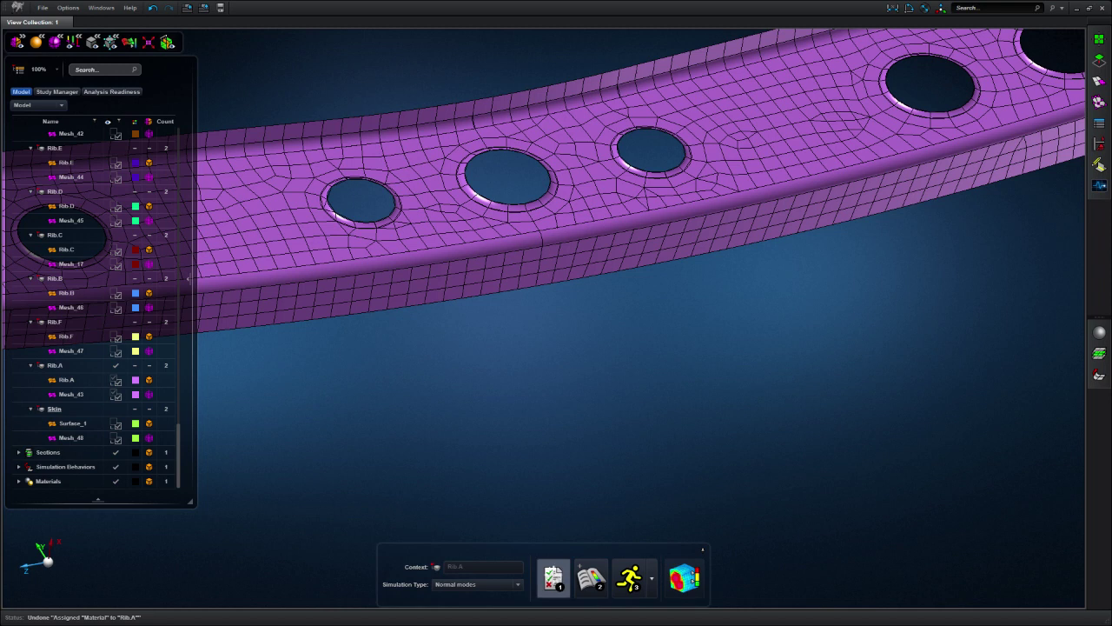
{"action": "left_click", "coordinate": [556, 580]}
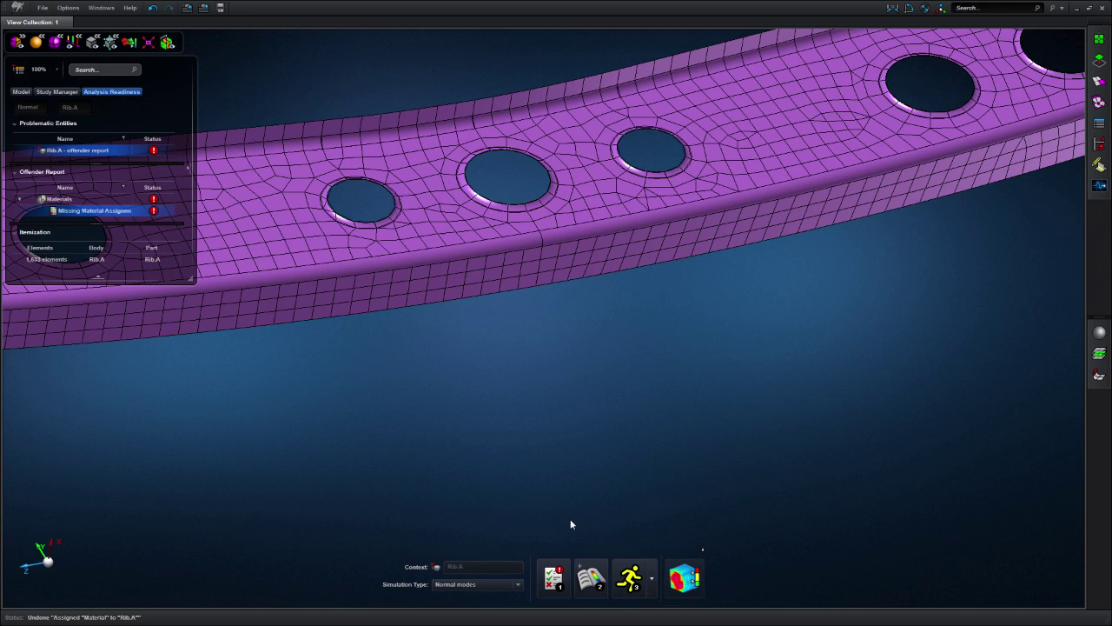
Assign the existing material named Material to Rib.A to resolve its missing material assignment
{"action": "key", "text": "f"}
{"action": "left_click", "coordinate": [1093, 339]}
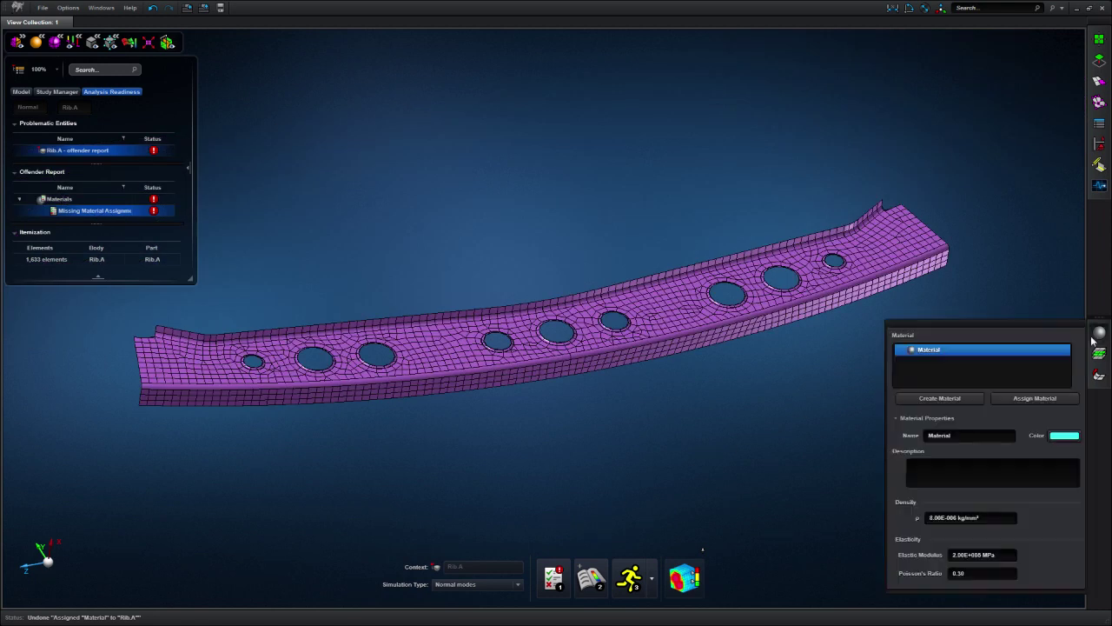
{"action": "left_click", "coordinate": [1055, 398]}
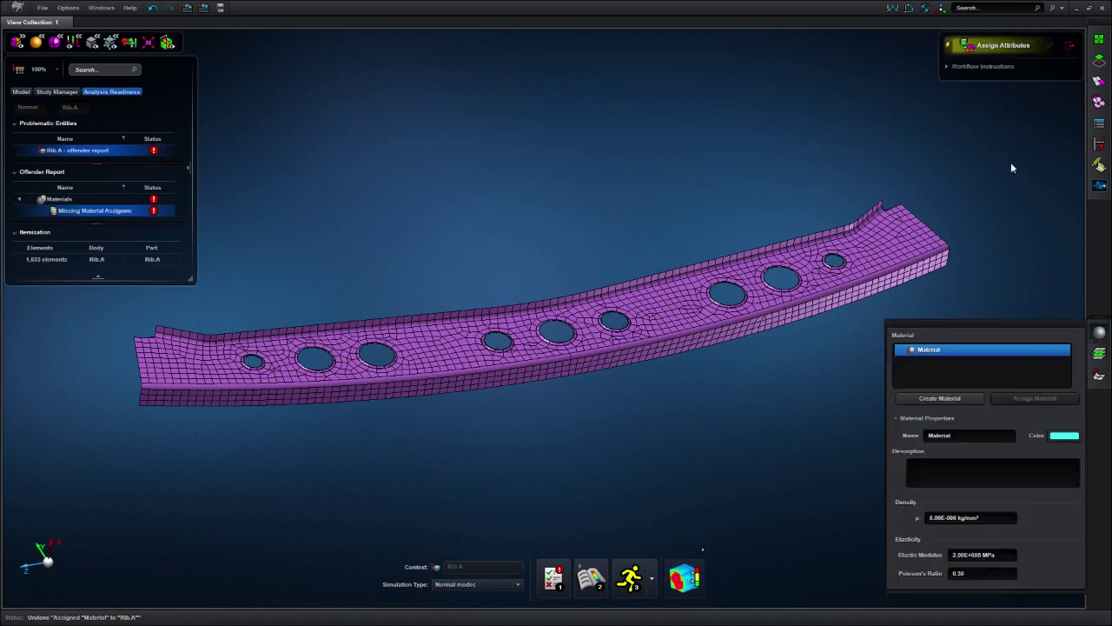
{"action": "left_click_drag", "start_coordinate": [83, 470], "coordinate": [80, 469]}
{"action": "left_click", "coordinate": [1092, 337]}
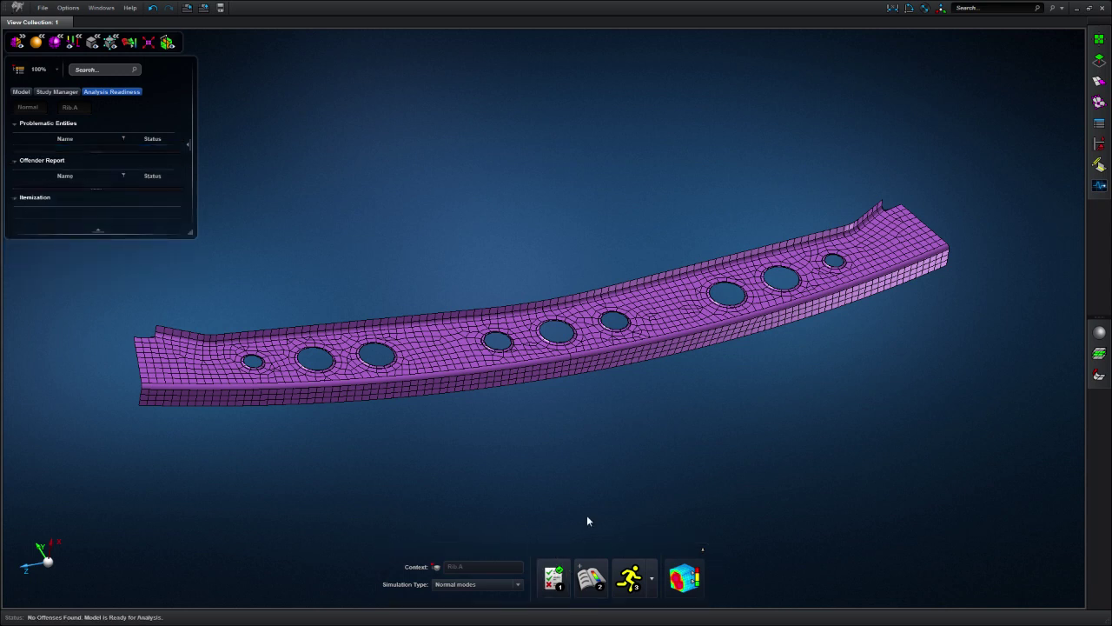
{"action": "middle_click_drag", "start_coordinate": [536, 475], "coordinate": [612, 453]}
{"action": "right_click_drag", "start_coordinate": [613, 457], "coordinate": [652, 435]}
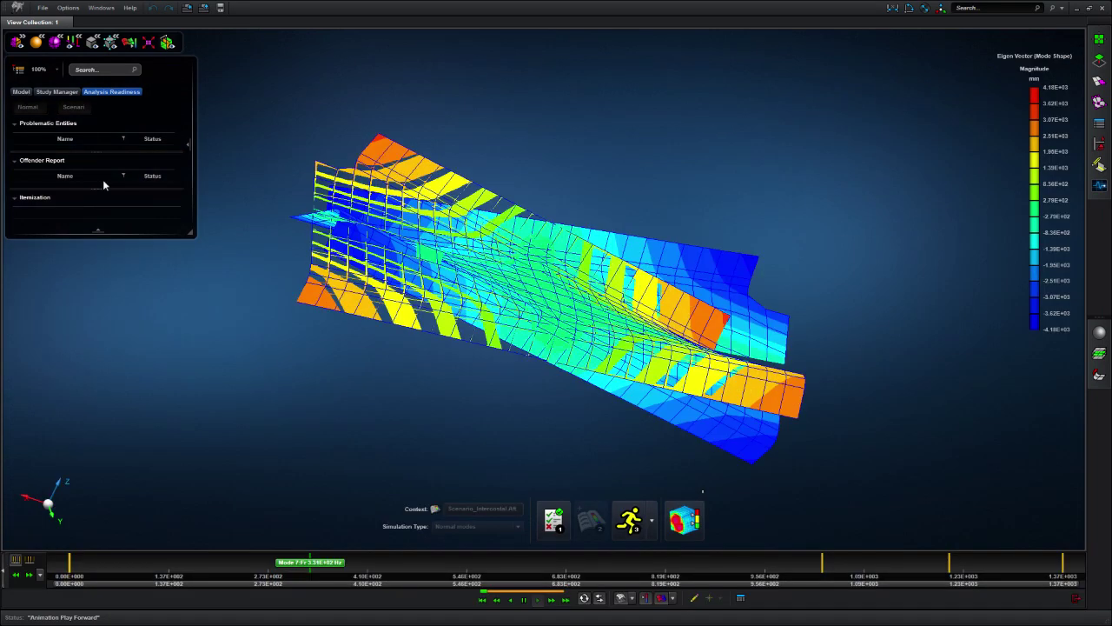
Set the part Gusset.B.LHS as the analysis context
{"action": "left_click", "coordinate": [19, 91]}
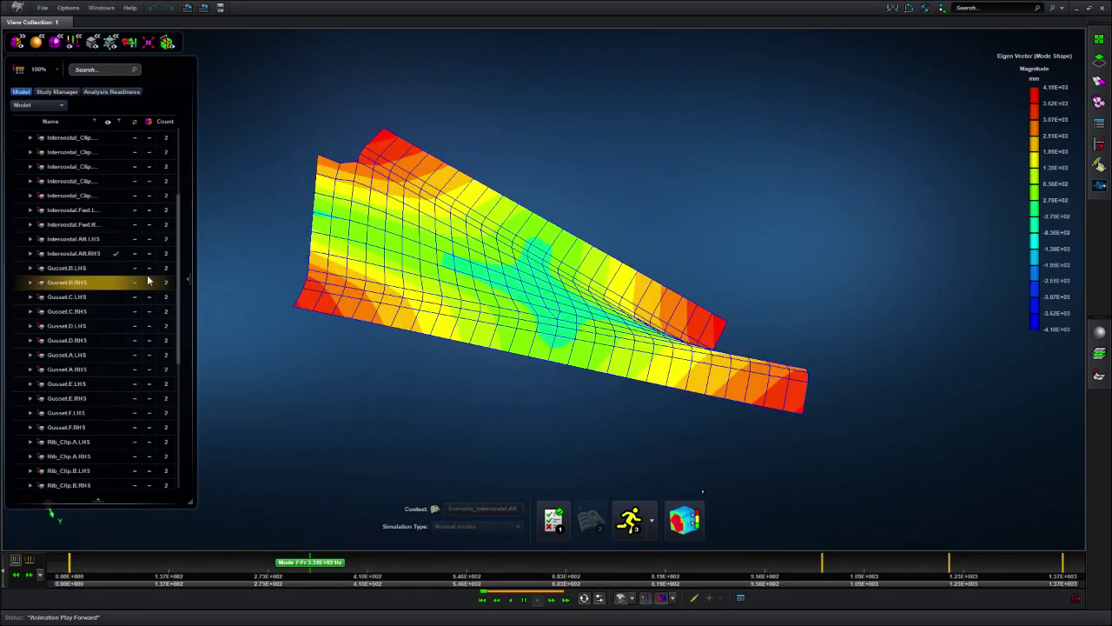
{"action": "left_click", "coordinate": [74, 268]}
{"action": "right_click", "coordinate": [80, 273]}
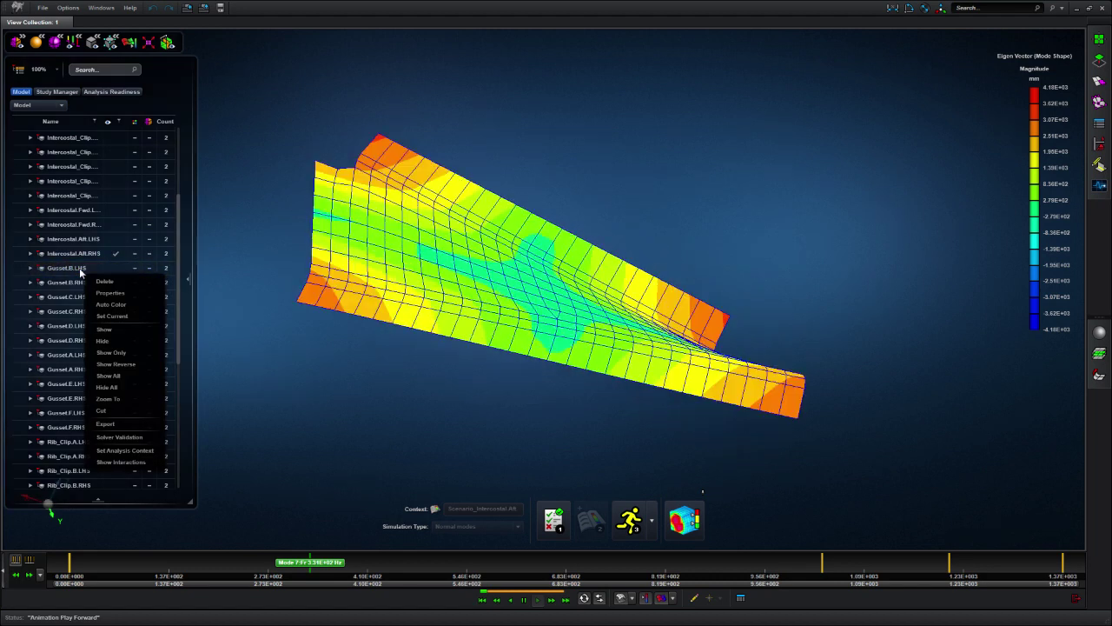
{"action": "left_click", "coordinate": [143, 451]}
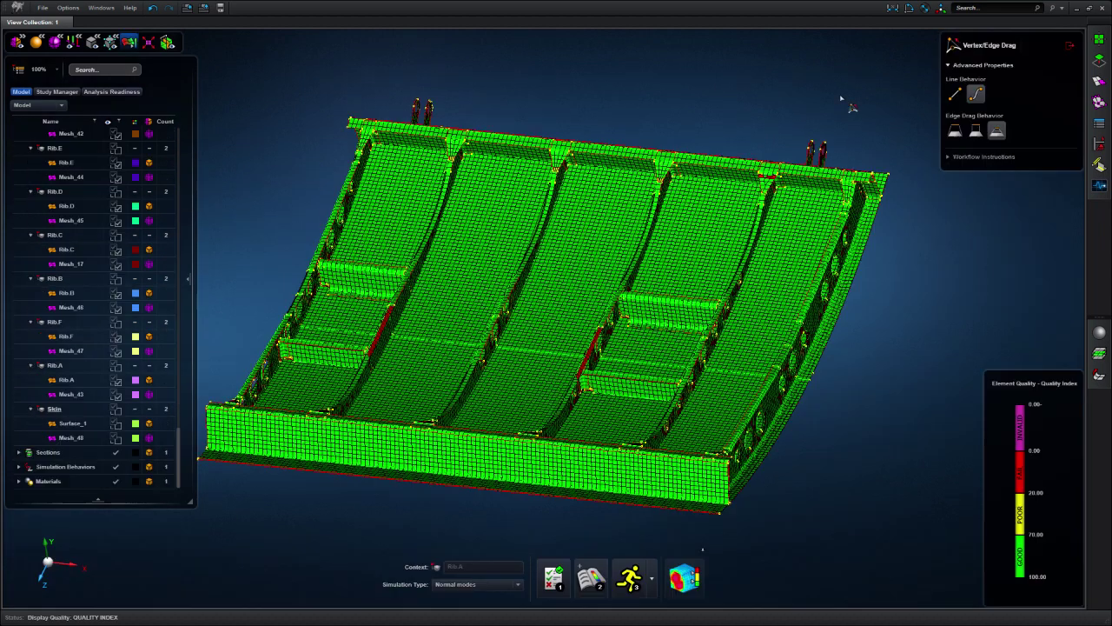
Snap the vertex beside the failed element onto its neighbouring vertex with Vertex/Edge Drag
{"action": "scroll", "coordinate": [641, 174], "scroll_direction": "up", "scroll_amount": 10}
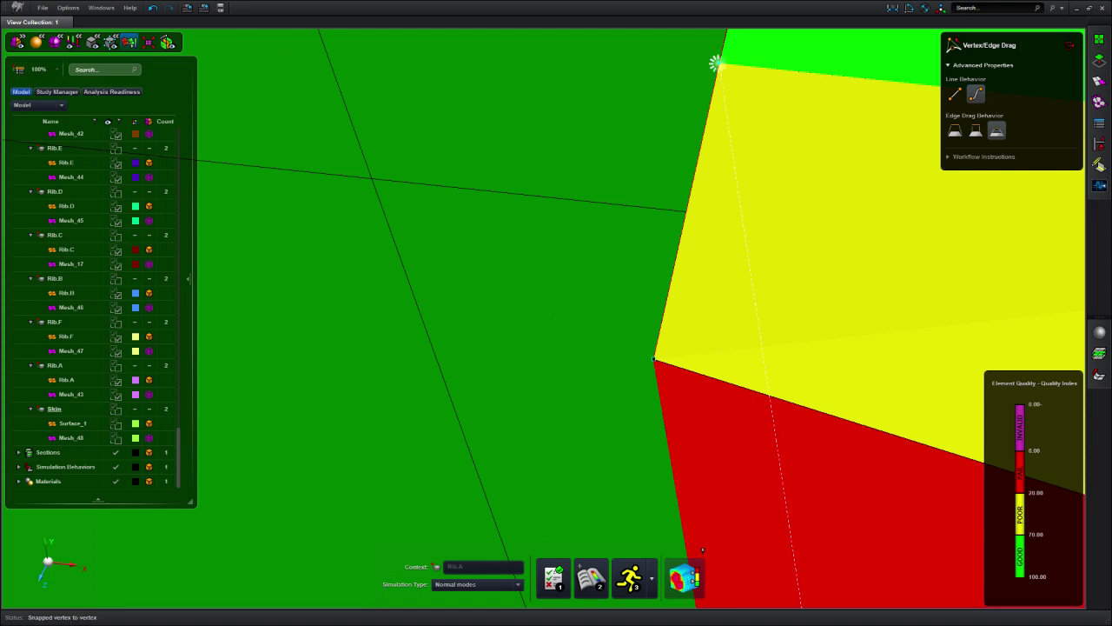
{"action": "scroll", "coordinate": [660, 255], "scroll_direction": "down", "scroll_amount": 12}
{"action": "scroll", "coordinate": [789, 257], "scroll_direction": "up", "scroll_amount": 14}
{"action": "scroll", "coordinate": [629, 392], "scroll_direction": "down", "scroll_amount": 2}
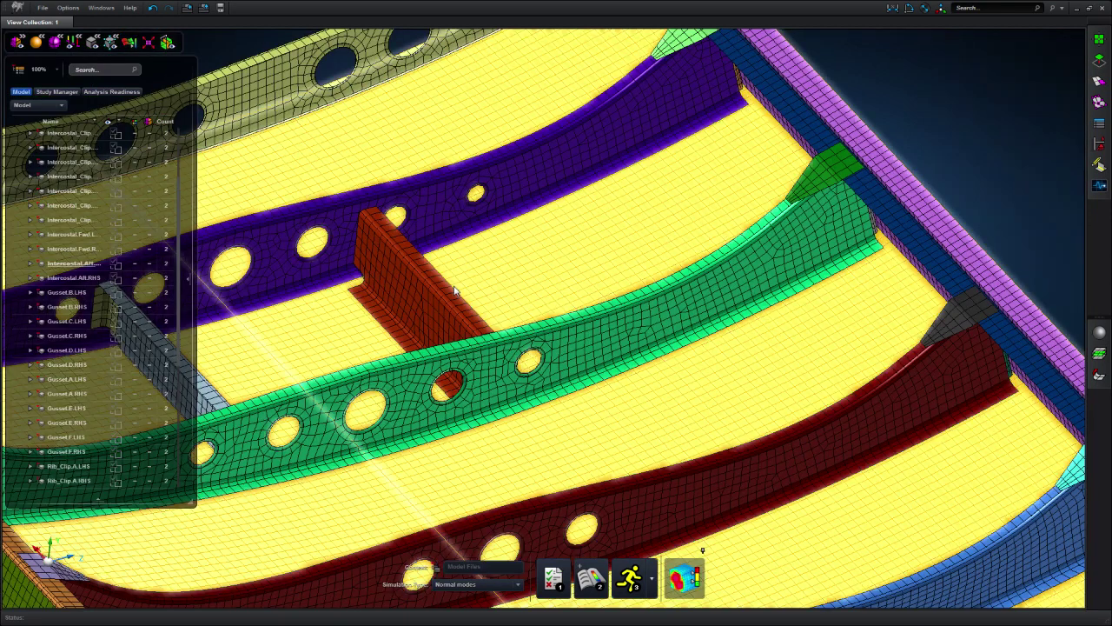
Isolate the red aft intercostal and sketch a center point circle of 13.20 mm radius at the middle of its web
{"action": "right_click", "coordinate": [424, 300]}
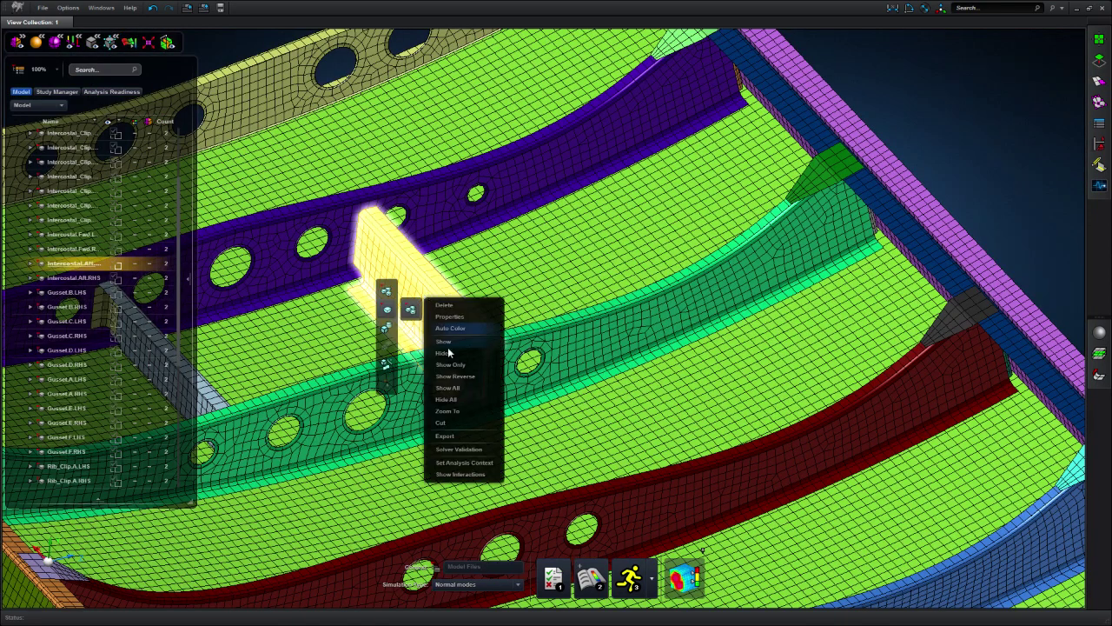
{"action": "left_click", "coordinate": [450, 364]}
{"action": "mouse_move", "coordinate": [1102, 41]}
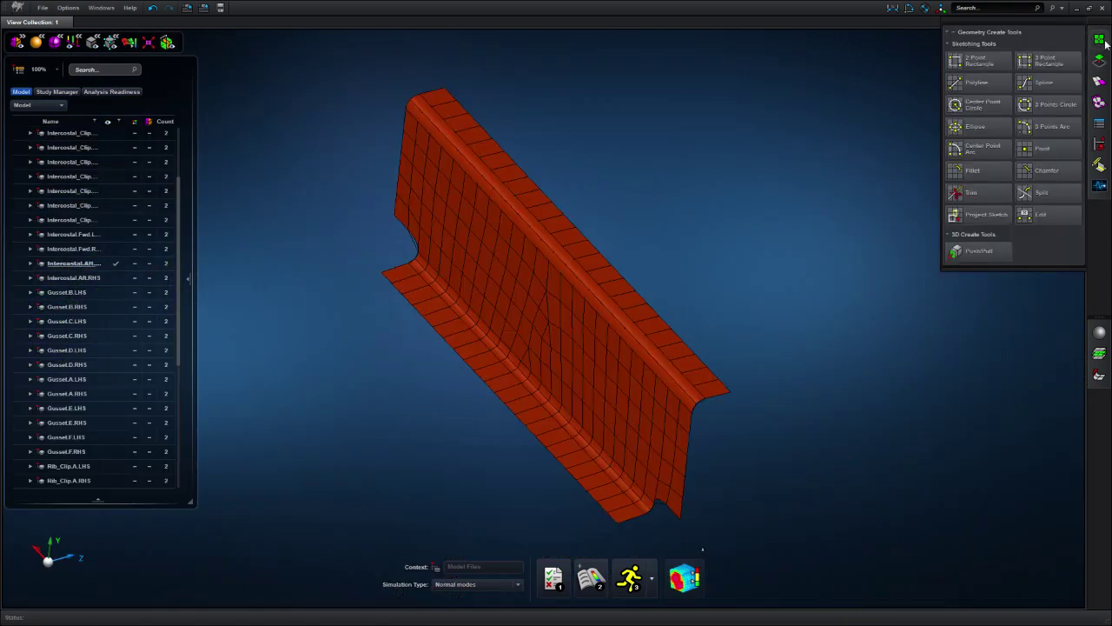
{"action": "left_click", "coordinate": [982, 104]}
{"action": "left_click", "coordinate": [539, 315]}
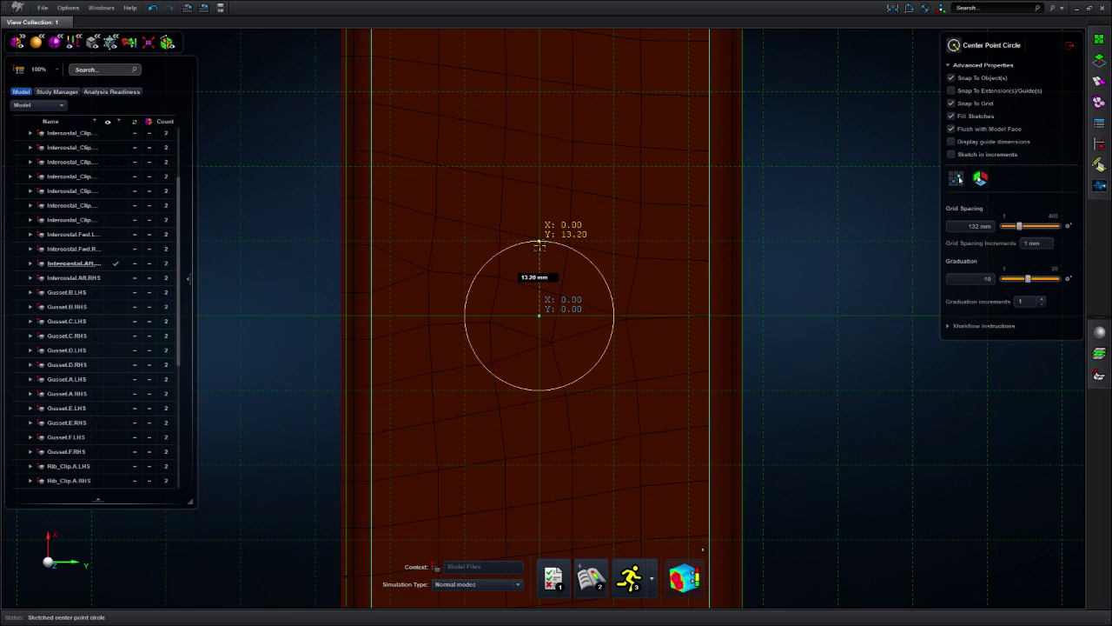
{"action": "left_click", "coordinate": [1068, 46]}
Split the intercostal web along the sketched circle and delete the inner circular surface to leave a hole
{"action": "left_click", "coordinate": [1070, 61]}
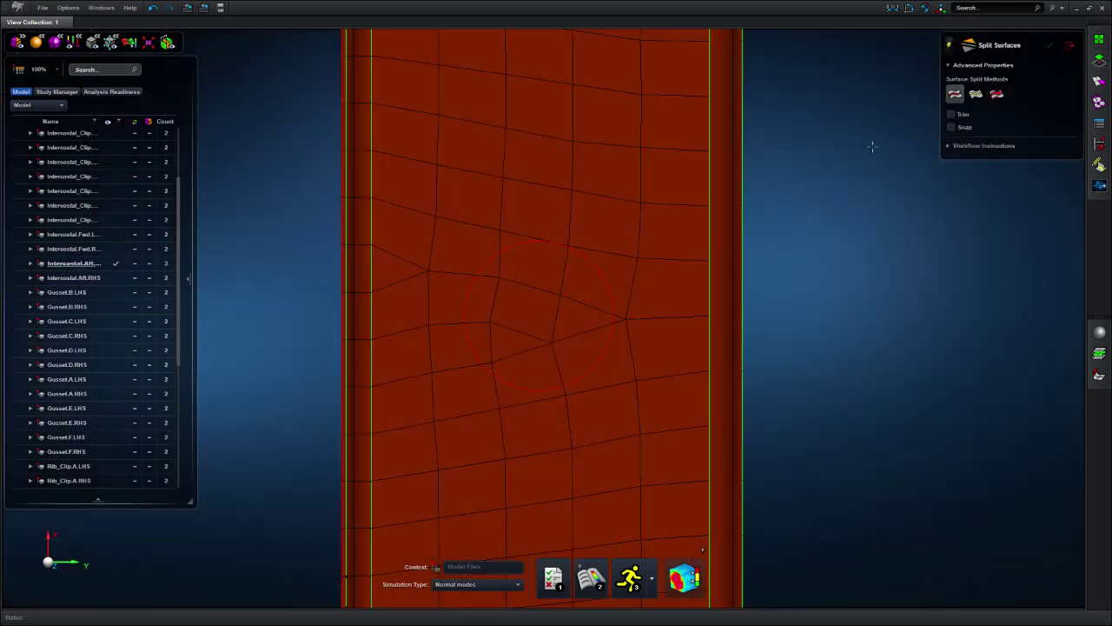
{"action": "left_click", "coordinate": [657, 192]}
{"action": "left_click", "coordinate": [589, 255]}
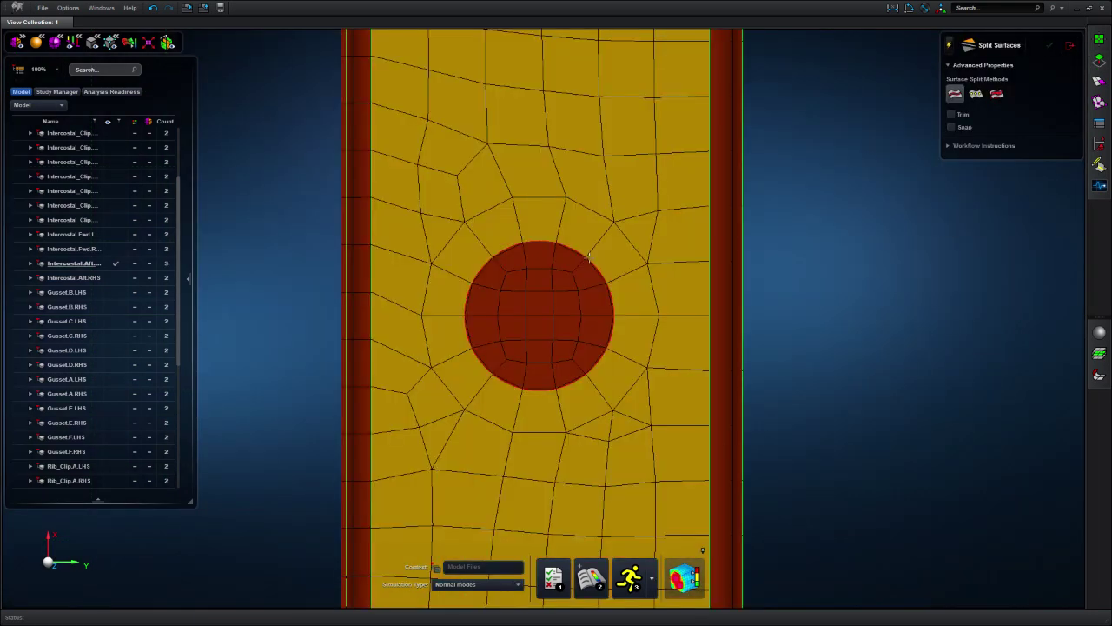
{"action": "key", "text": "Escape"}
{"action": "left_click", "coordinate": [574, 312]}
{"action": "key", "text": "Delete"}
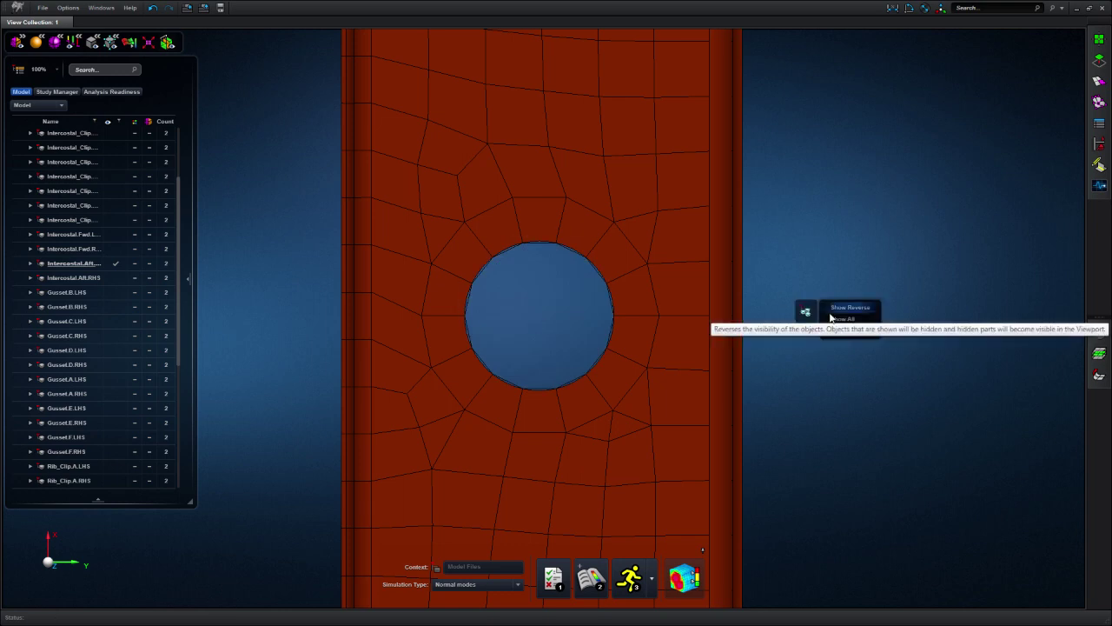
Select the whole door assembly with Abstract & Explicit Glue to connect all neighbouring parts
{"action": "key", "text": "f"}
{"action": "middle_click_drag", "start_coordinate": [876, 331], "coordinate": [773, 297]}
{"action": "scroll", "coordinate": [524, 316], "scroll_direction": "up", "scroll_amount": 6}
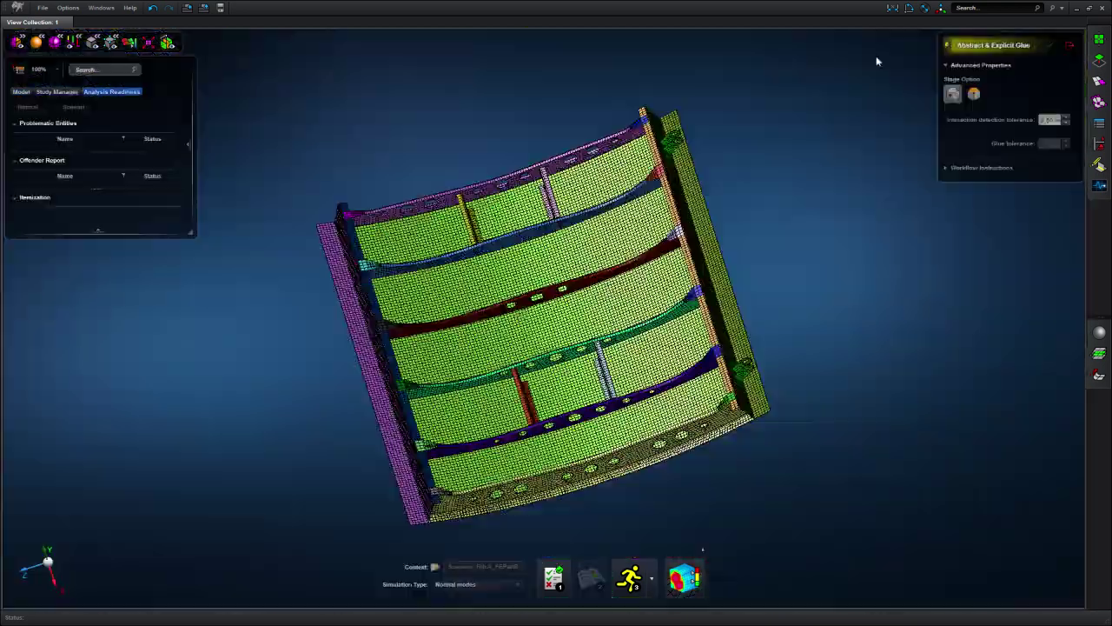
{"action": "left_click_drag", "start_coordinate": [877, 54], "coordinate": [268, 574]}
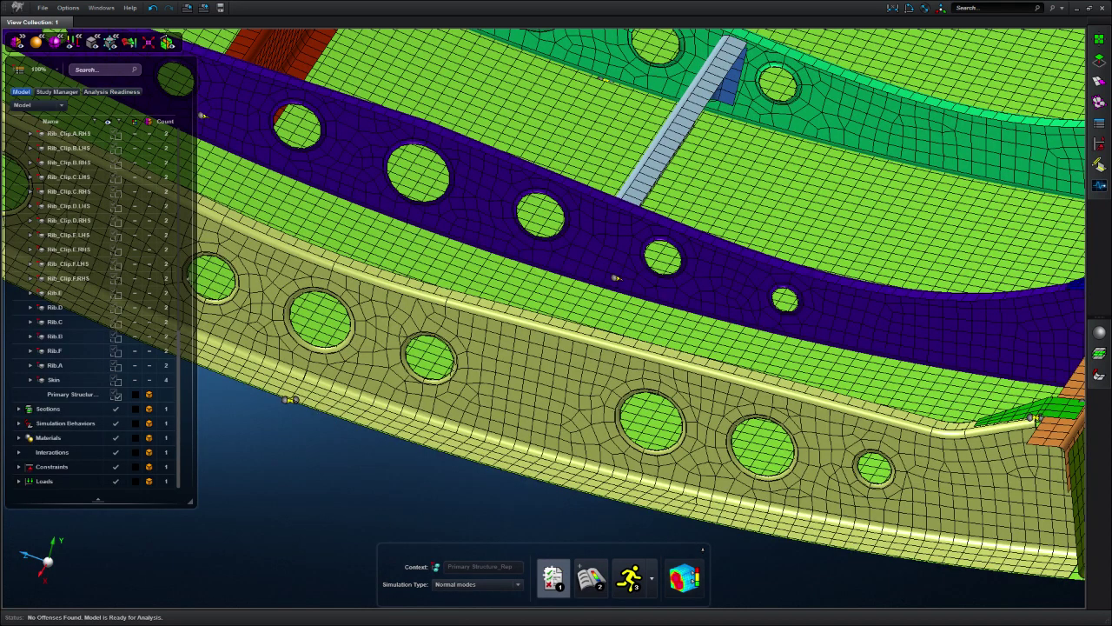
Check the glued primary structure's analysis readiness and advance from mode 1 to the following mode shape
{"action": "left_click", "coordinate": [554, 578]}
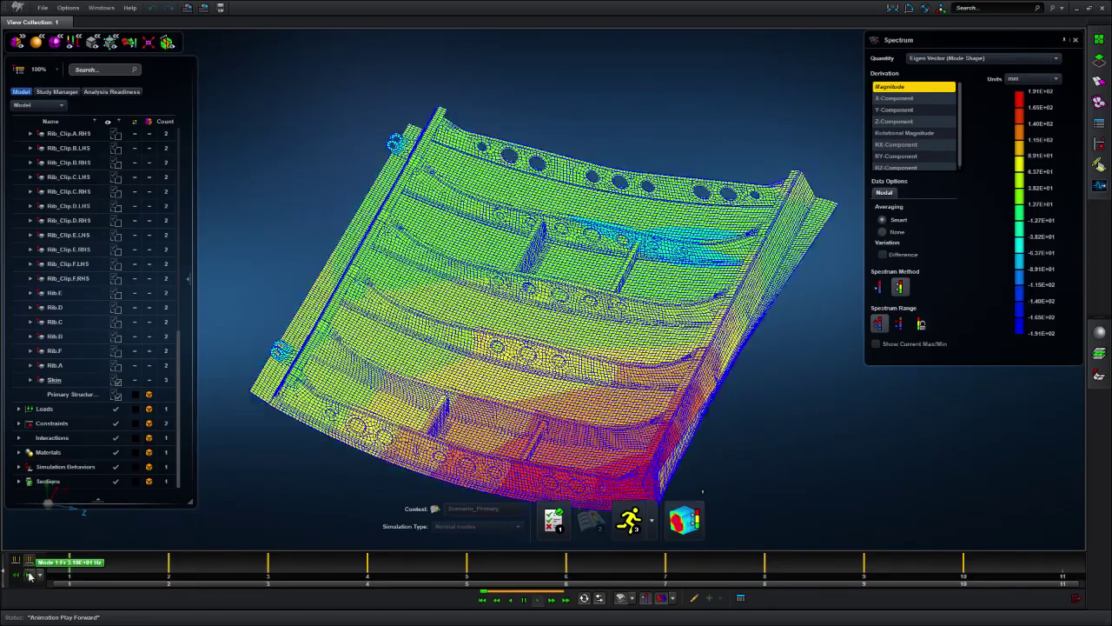
{"action": "left_click", "coordinate": [30, 575]}
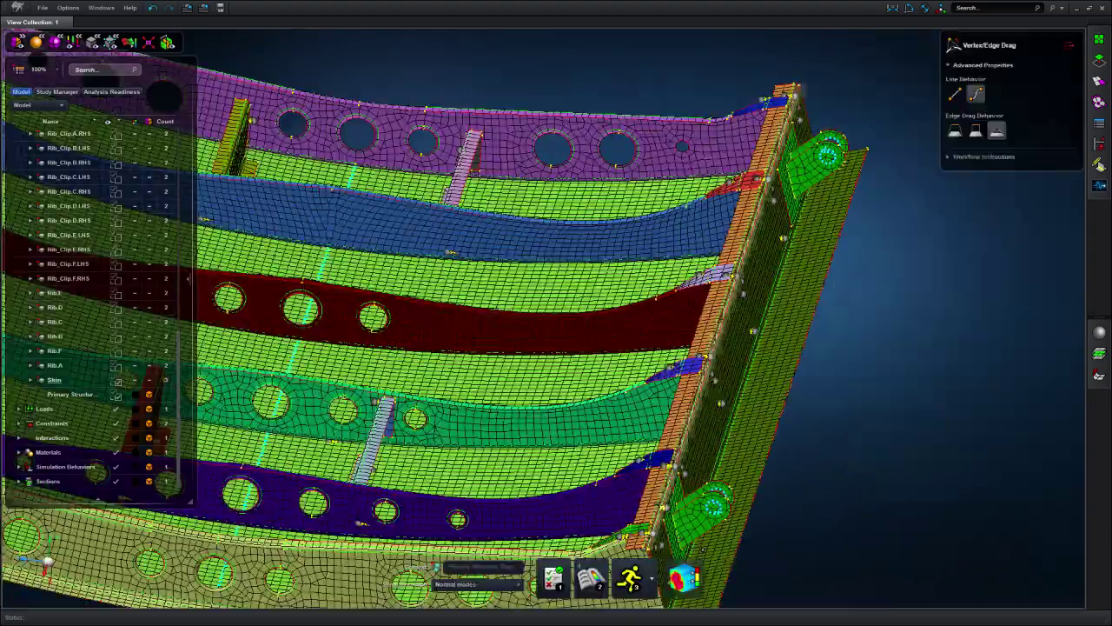
Enlarge the smallest hole near the end of Rib.A's web with Vertex/Edge Drag and recheck the structure's readiness
{"action": "scroll", "coordinate": [691, 147], "scroll_direction": "up", "scroll_amount": 10}
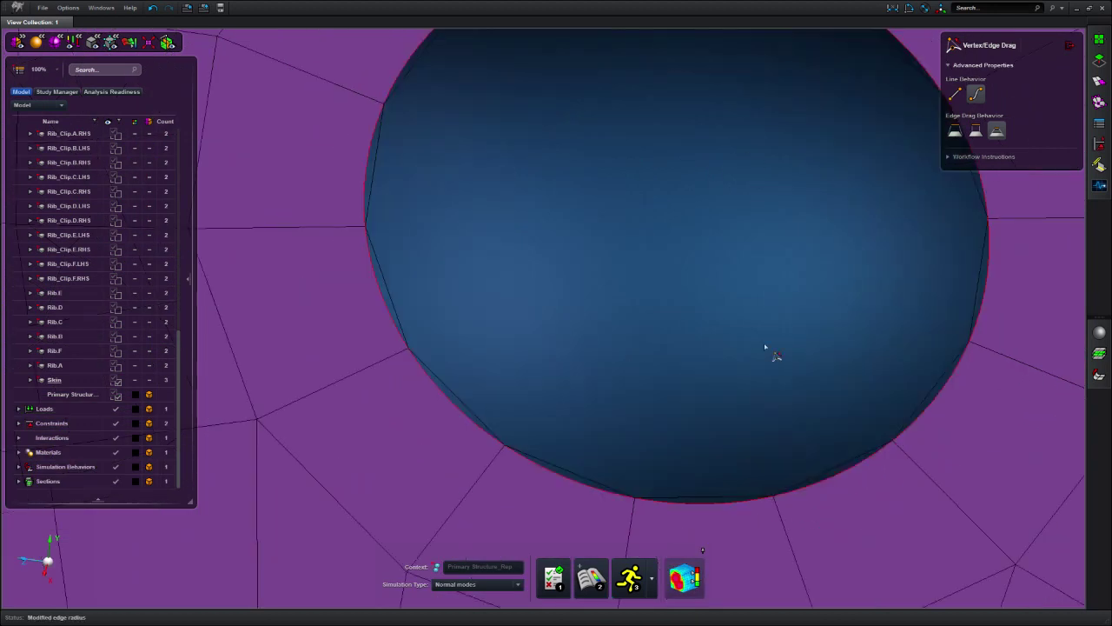
{"action": "scroll", "coordinate": [770, 350], "scroll_direction": "down", "scroll_amount": 10}
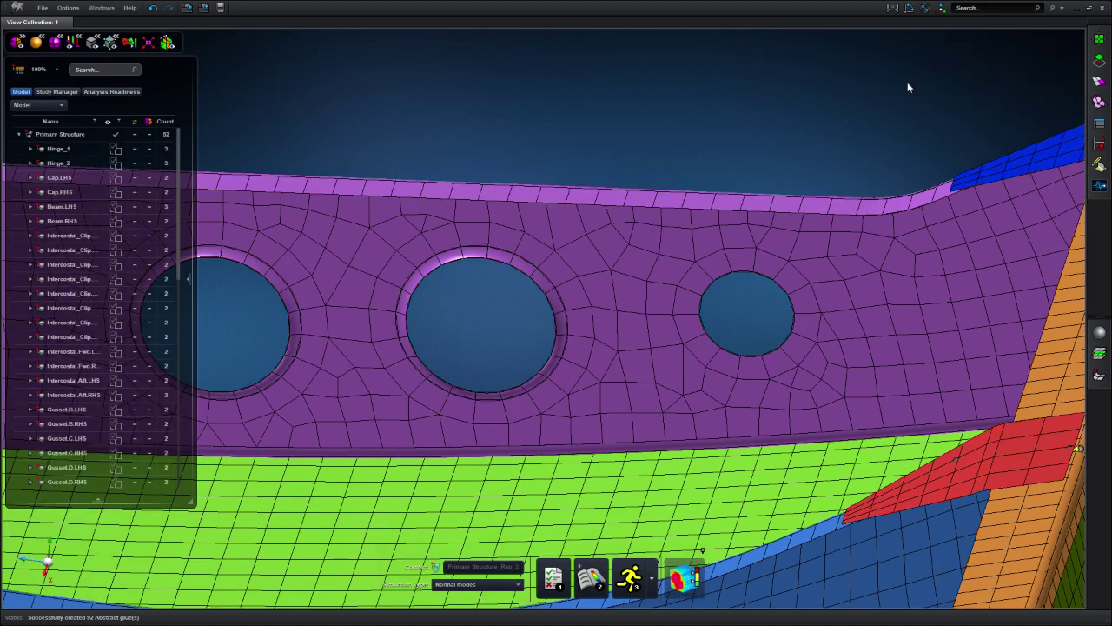
{"action": "left_click", "coordinate": [554, 580]}
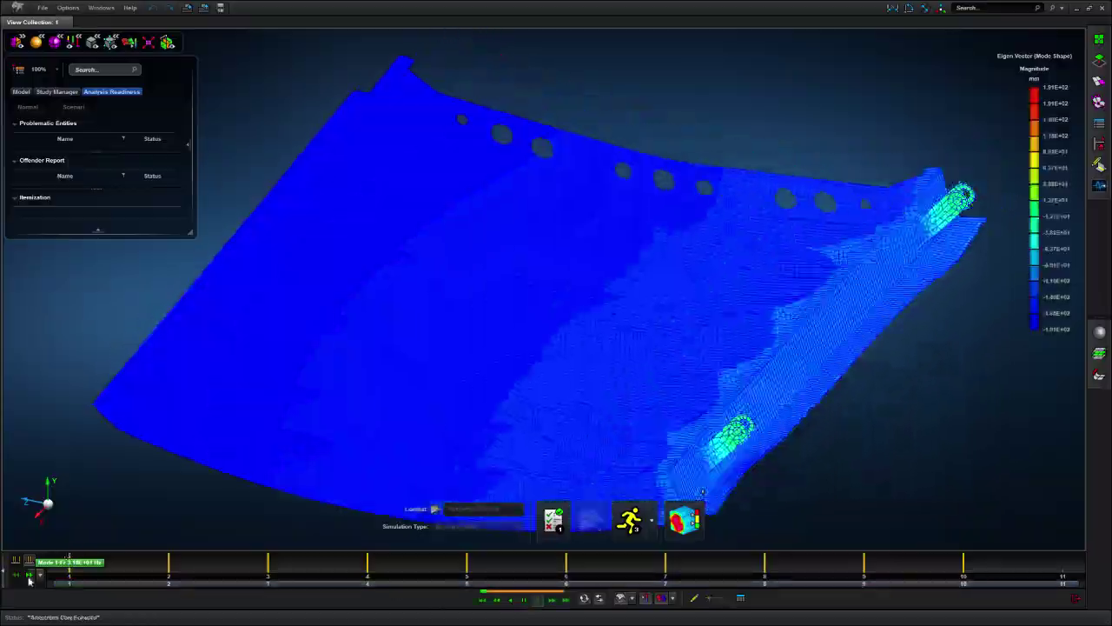
Display the mode 2 shape of the updated door and inspect it around the rib holes
{"action": "left_click", "coordinate": [28, 576]}
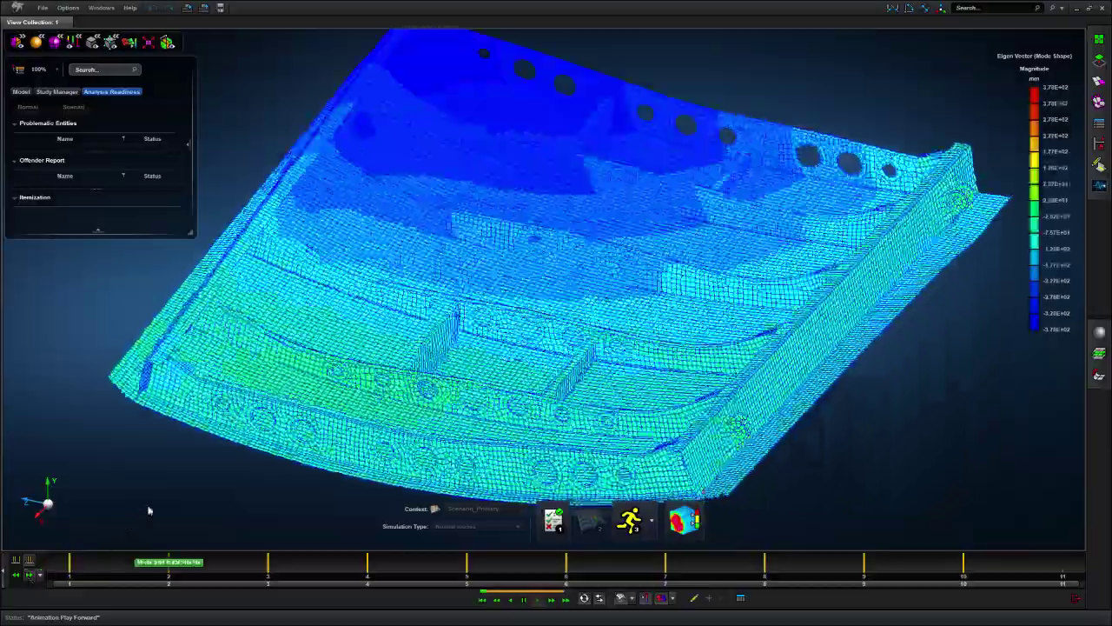
{"action": "scroll", "coordinate": [152, 462], "scroll_direction": "up", "scroll_amount": 6}
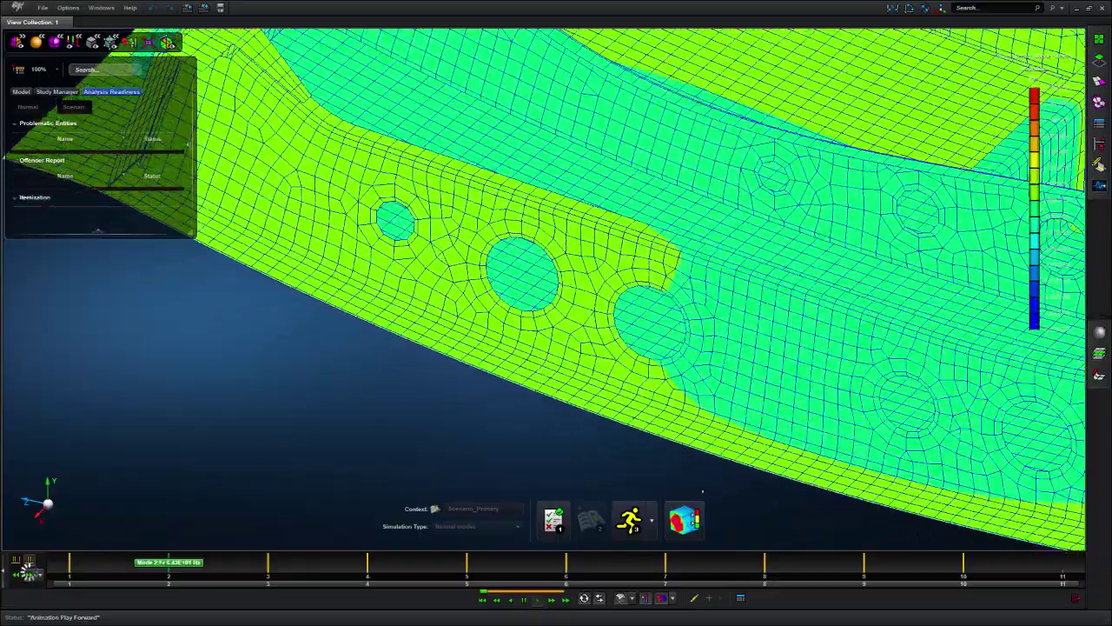
{"action": "scroll", "coordinate": [254, 497], "scroll_direction": "down", "scroll_amount": 10}
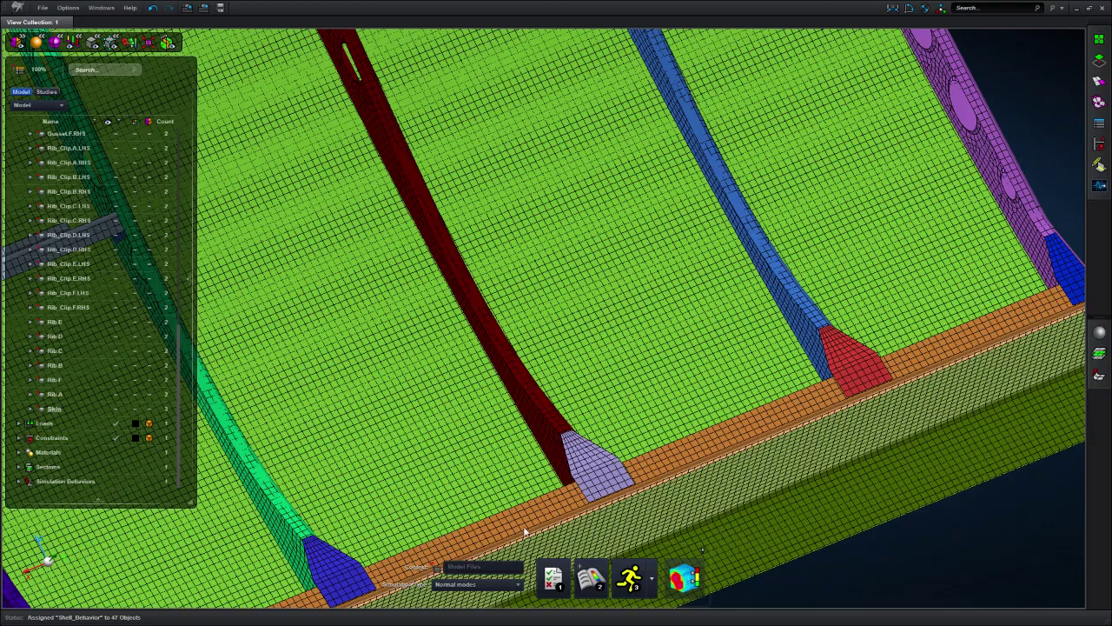
Export the Primary Structure assembly to the Desktop as Nastran file Primary Structure.bdf, flat organization, in mm-kg-ms-kN units
{"action": "scroll", "coordinate": [184, 243], "scroll_direction": "up", "scroll_amount": 1}
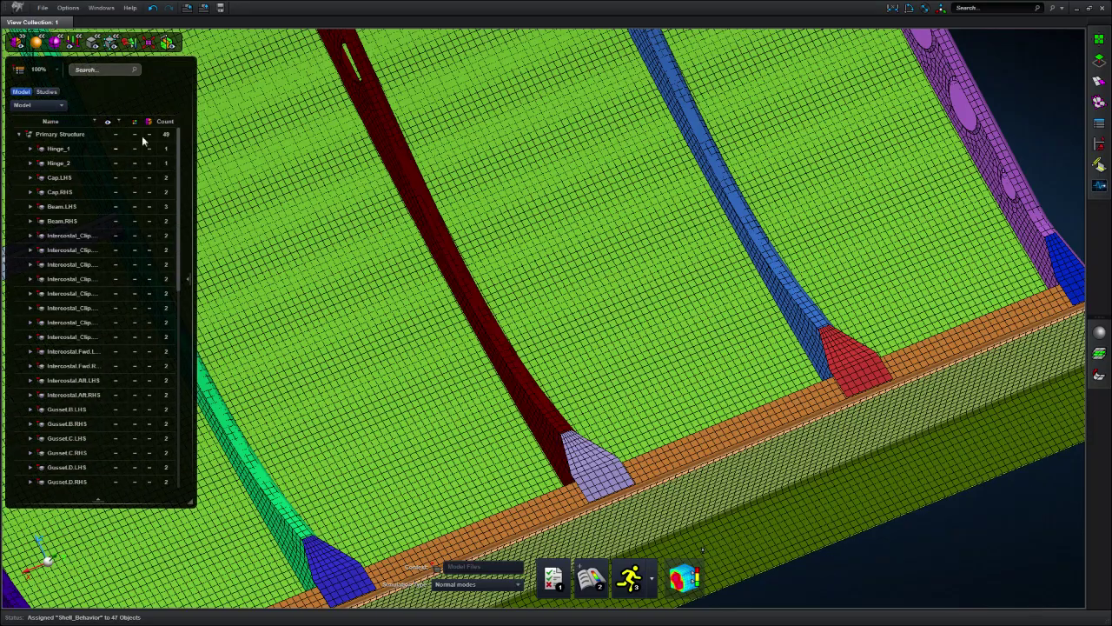
{"action": "right_click", "coordinate": [76, 137]}
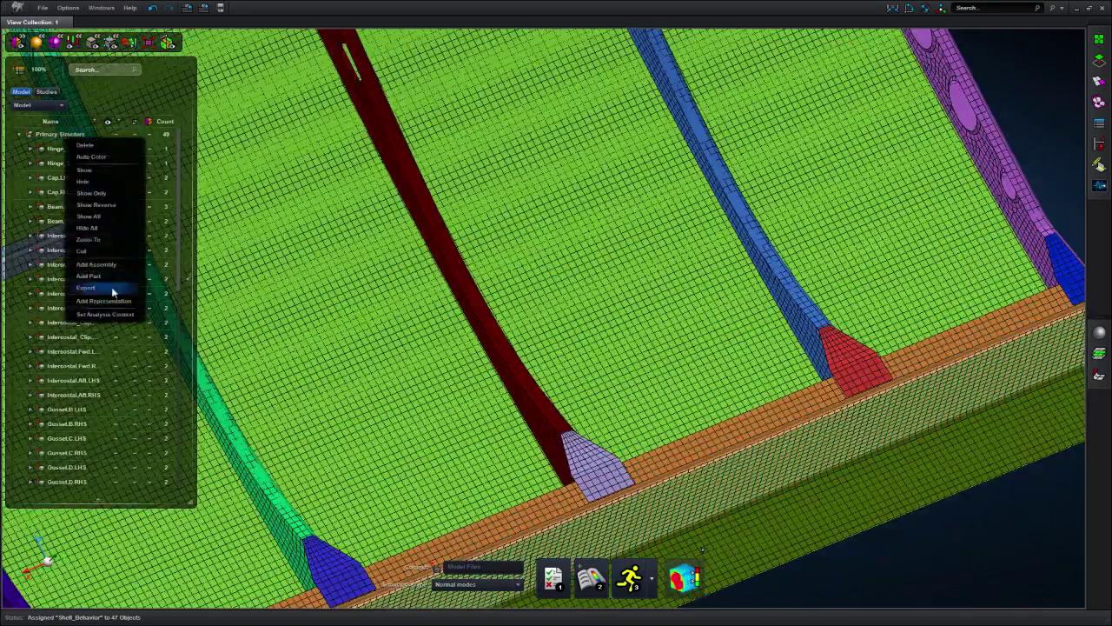
{"action": "left_click", "coordinate": [112, 288]}
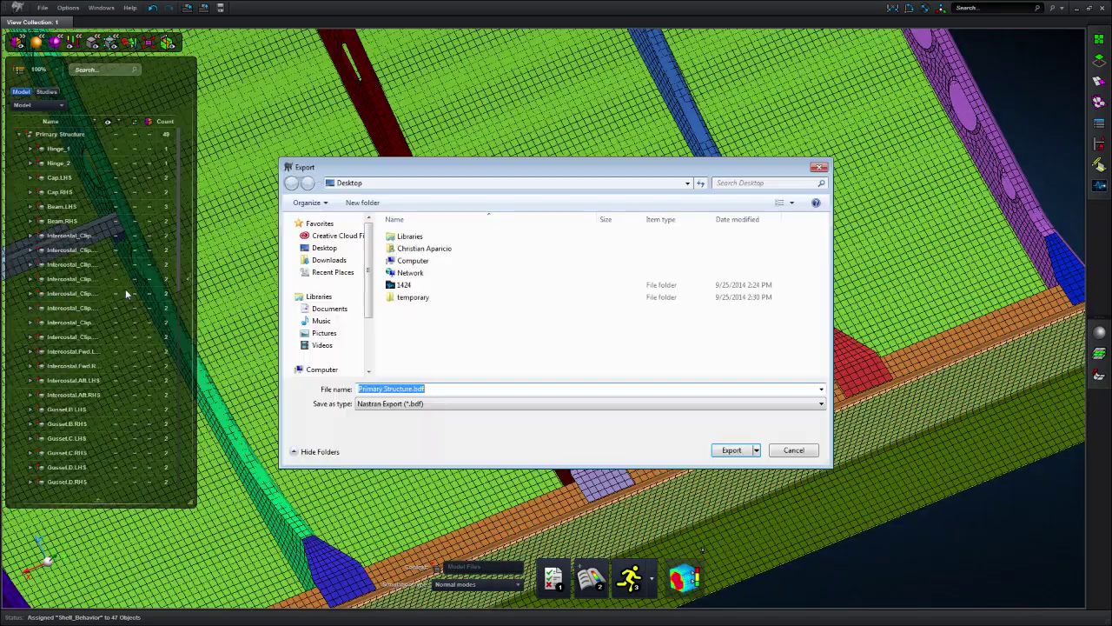
{"action": "left_click", "coordinate": [732, 450]}
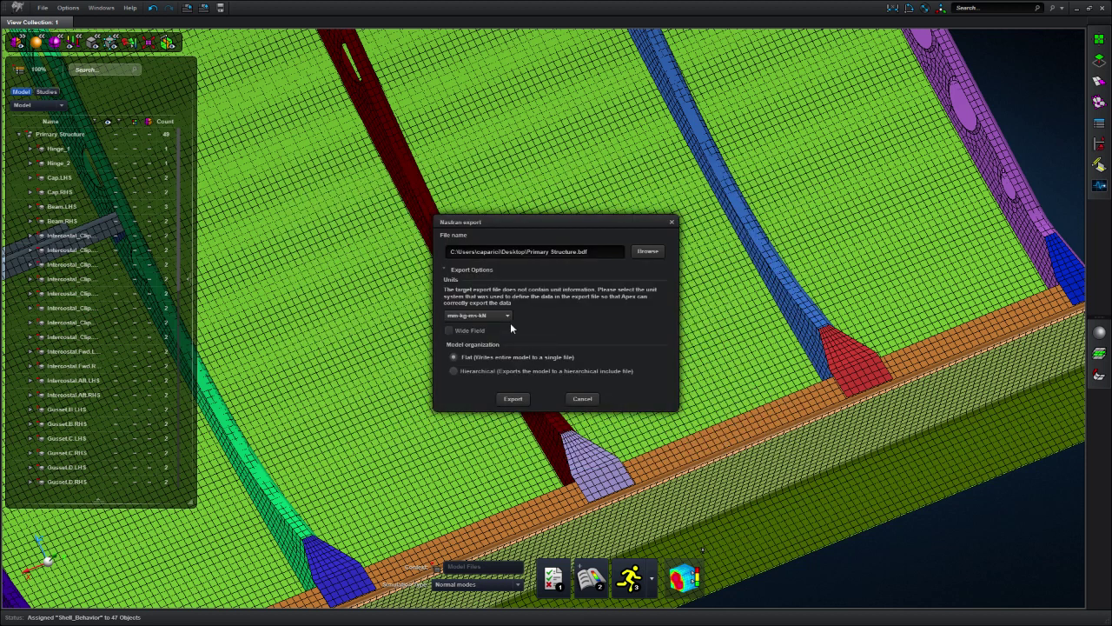
{"action": "left_click", "coordinate": [513, 399]}
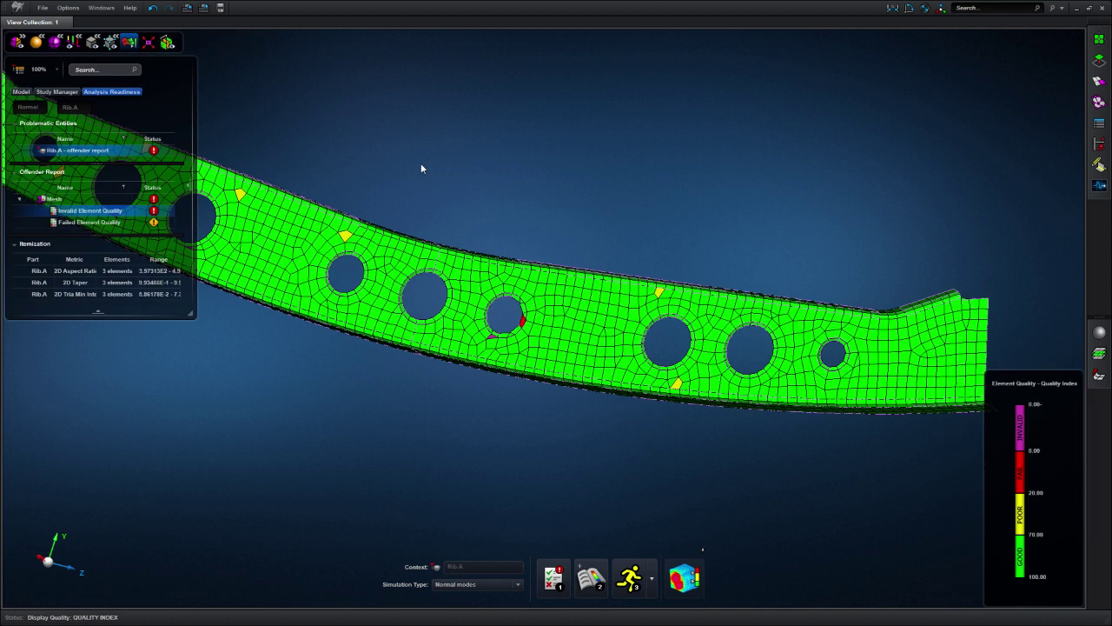
Start Geometry Cleanup for Rib.A's invalid and failed elements and enable Remove Small Features
{"action": "scroll", "coordinate": [506, 315], "scroll_direction": "up", "scroll_amount": 5}
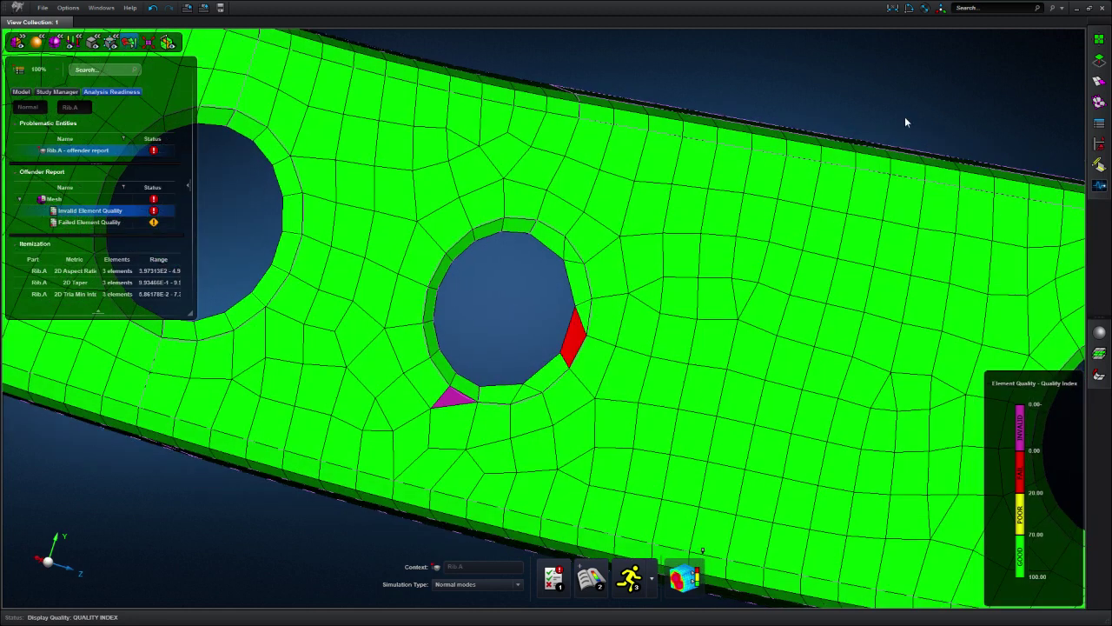
{"action": "left_click", "coordinate": [1099, 60]}
{"action": "left_click", "coordinate": [1042, 170]}
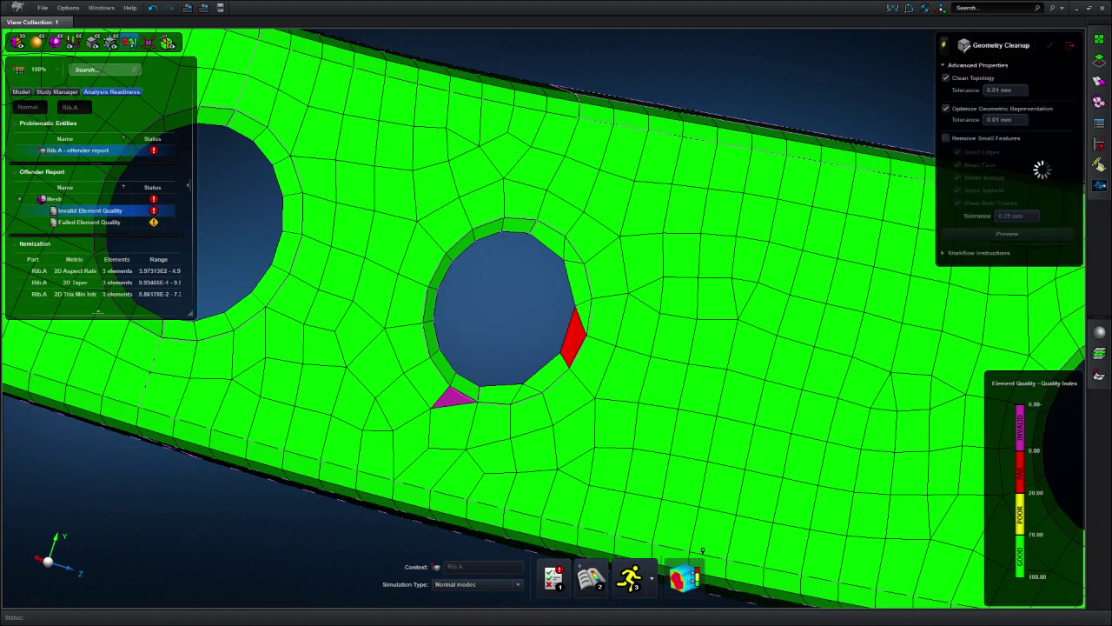
{"action": "left_click", "coordinate": [981, 139]}
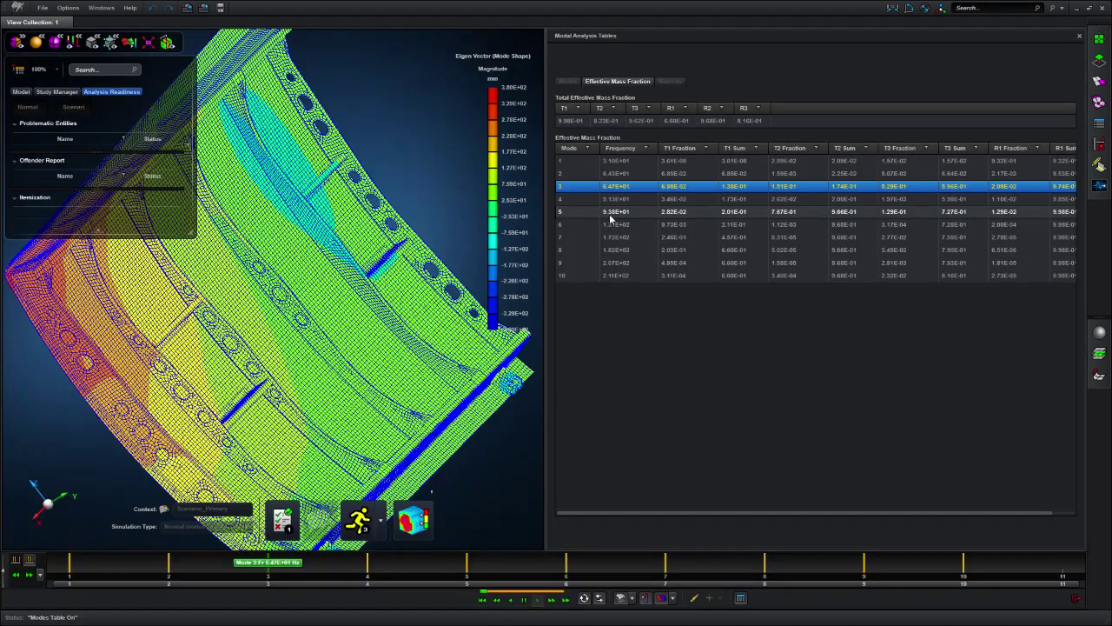
Examine the mode 5 and mode 4 shapes of the door from the Effective Mass Fraction table
{"action": "left_click", "coordinate": [611, 215]}
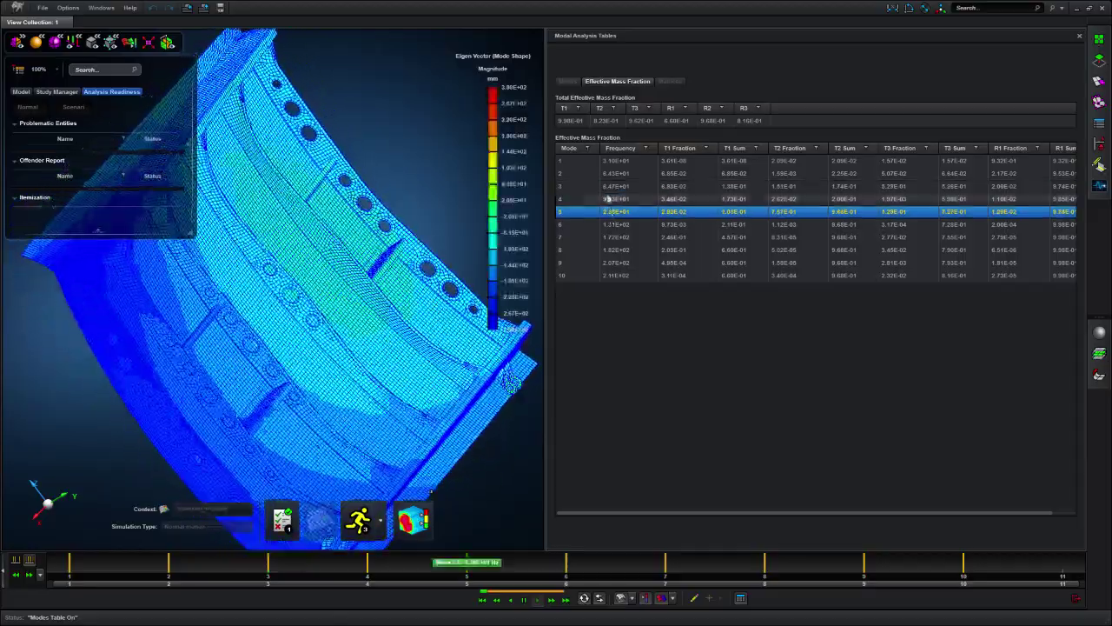
{"action": "left_click", "coordinate": [611, 199]}
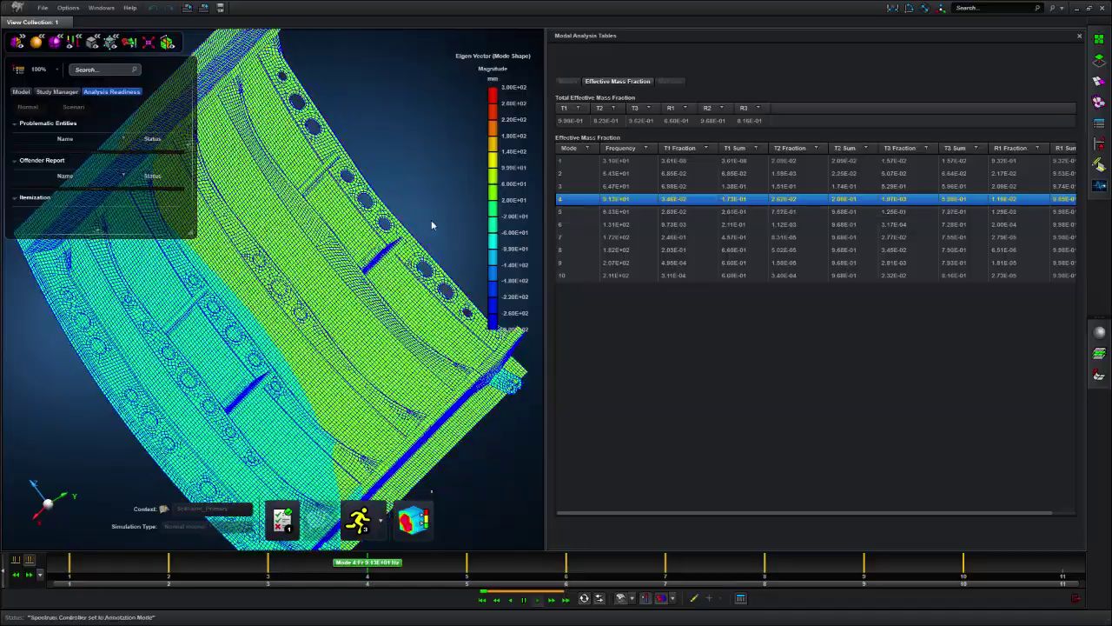
{"action": "middle_click_drag", "start_coordinate": [486, 445], "coordinate": [449, 426]}
{"action": "mouse_move", "coordinate": [449, 426]}
{"action": "left_mouse_down"}
{"action": "mouse_move", "coordinate": [431, 427]}
{"action": "mouse_move", "coordinate": [441, 443]}
{"action": "left_mouse_up"}
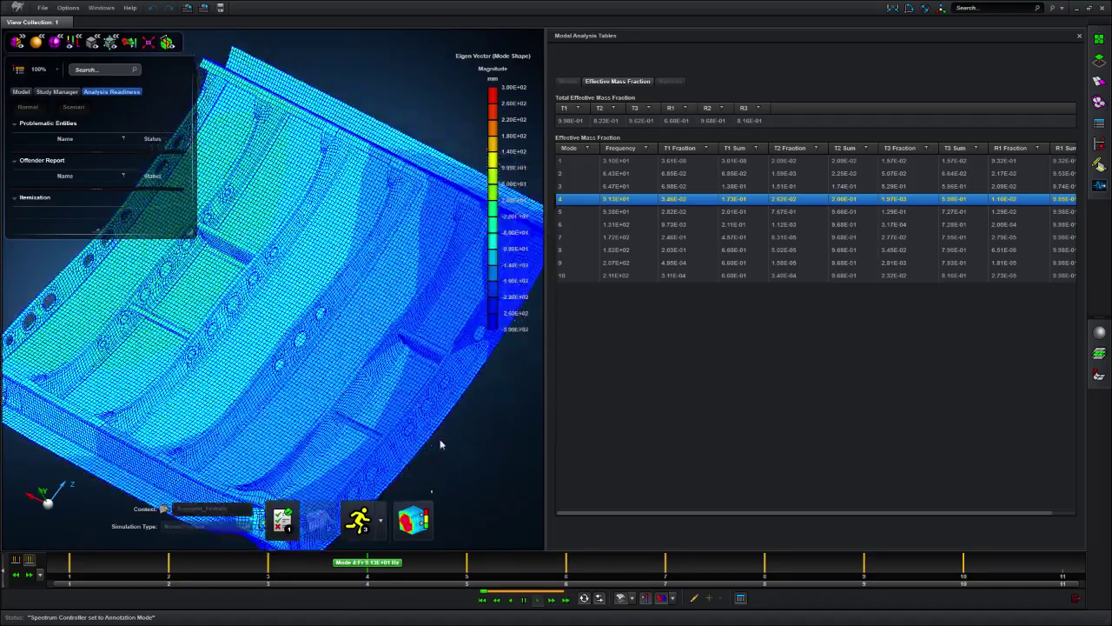